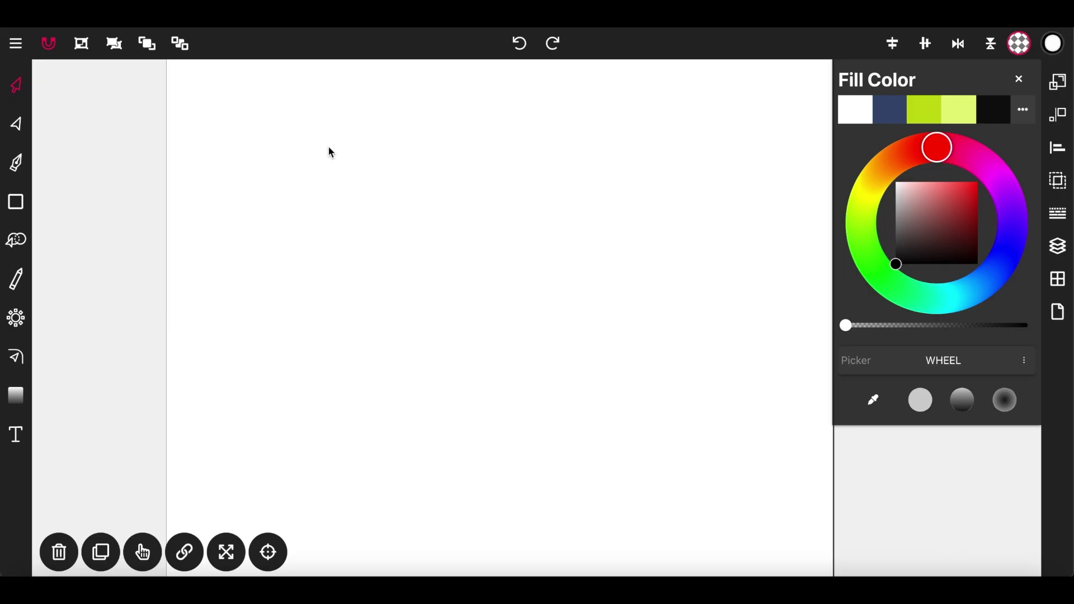
# Draw a large circle near the page centre with the Ellipse tool
pyautogui.click(18, 204)
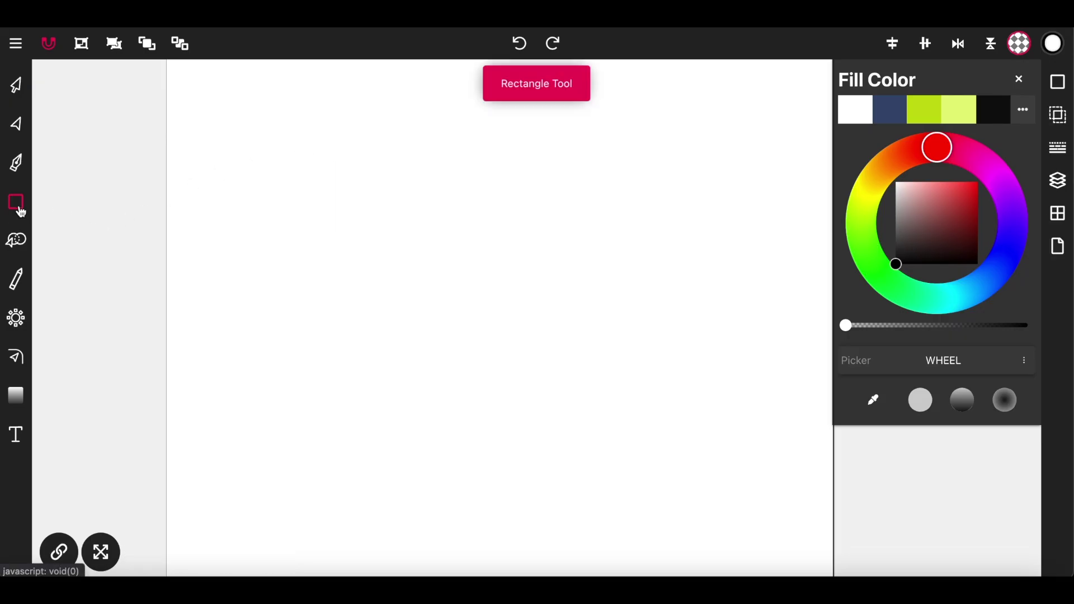
pyautogui.click(21, 211)
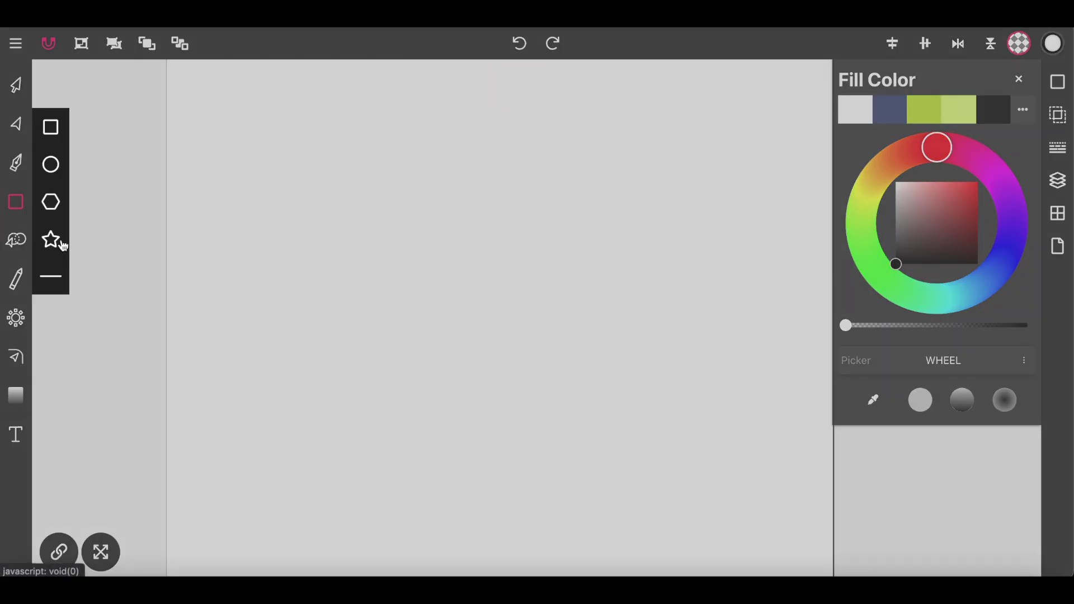
pyautogui.click(51, 165)
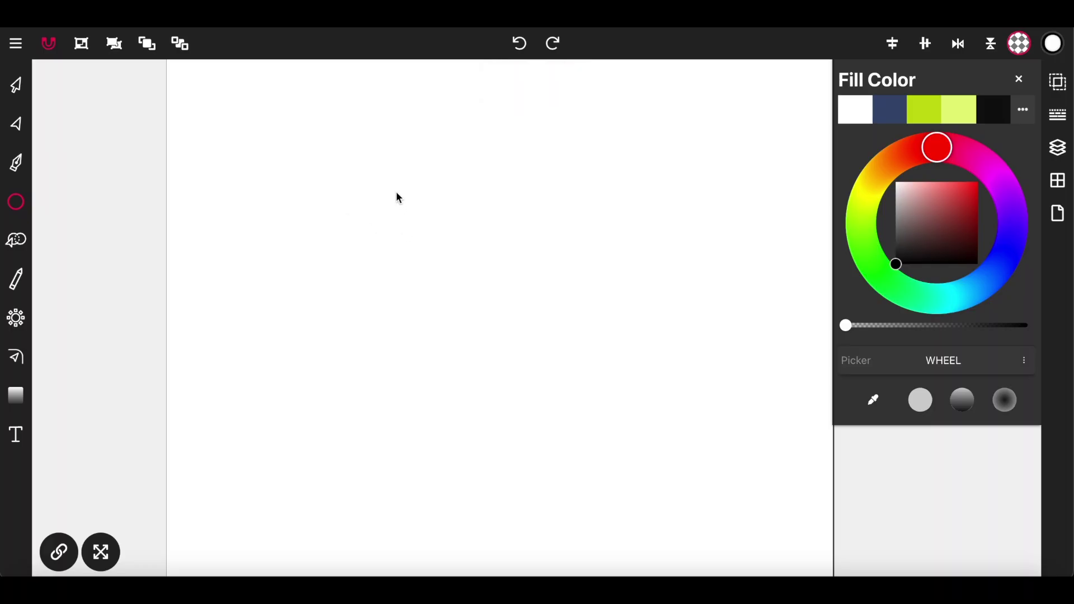
pyautogui.moveTo(378, 177); pyautogui.dragTo(632, 413)
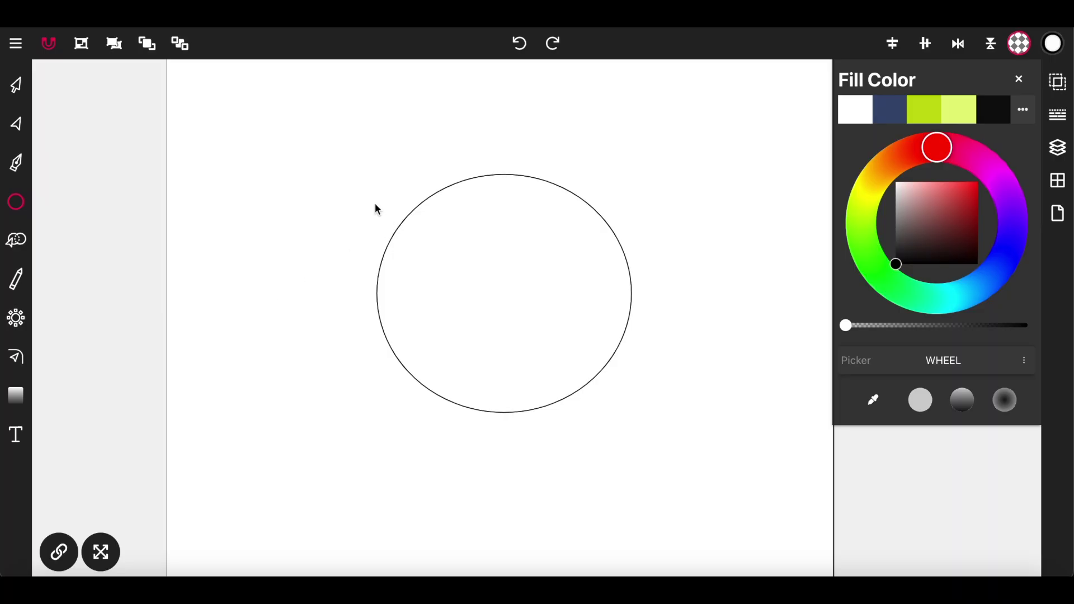
# Draw a small eye circle overlapping the head circle's upper-left edge
pyautogui.moveTo(375, 208); pyautogui.dragTo(479, 305)
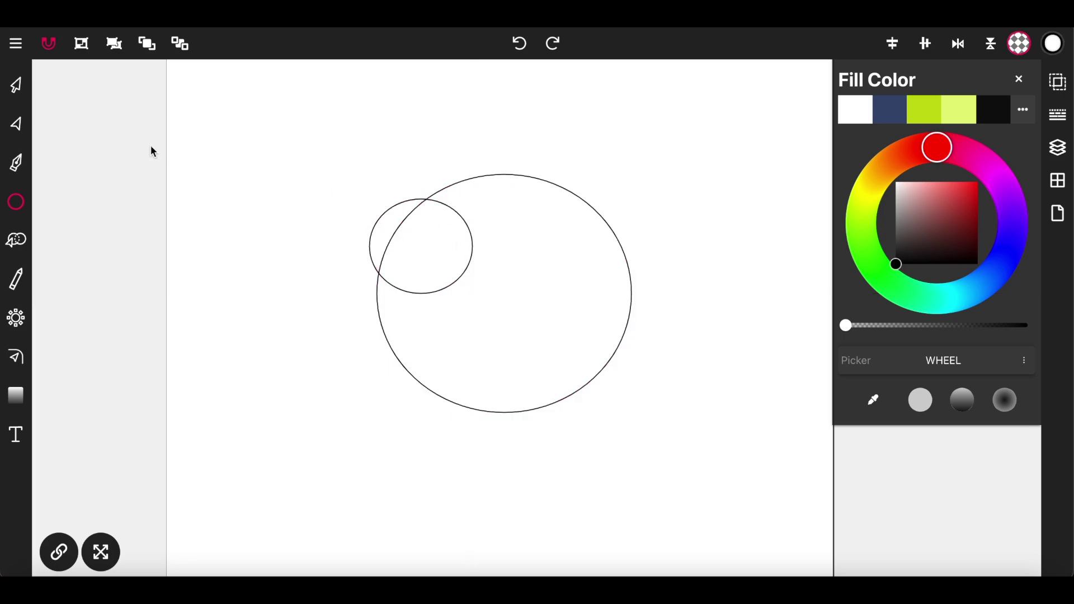
# Use Path Builder to keep only the eye circle's part inside the head, then deselect
pyautogui.click(17, 86)
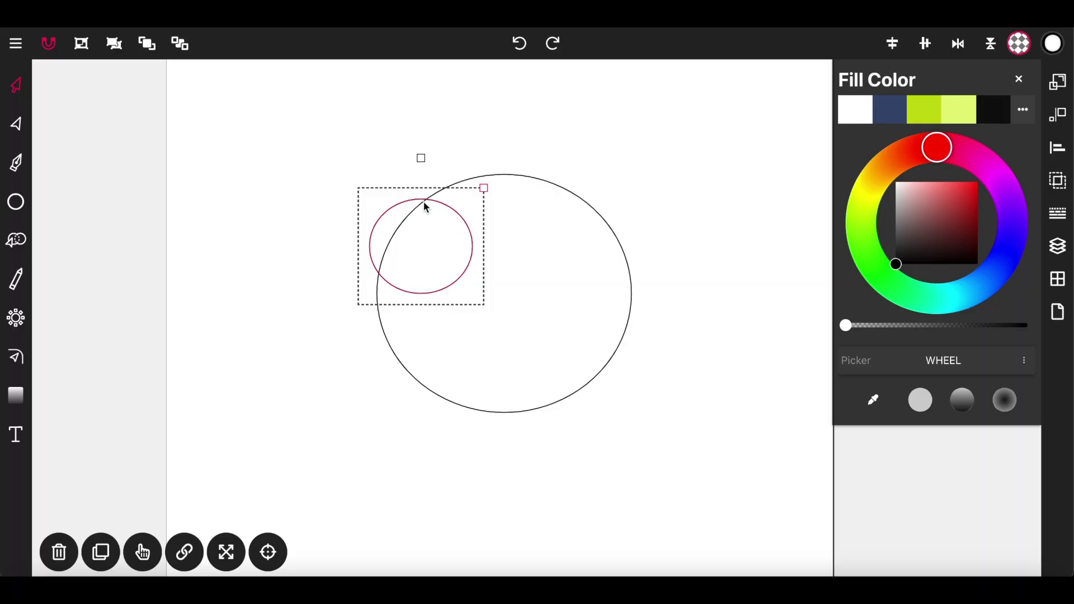
pyautogui.click(20, 245)
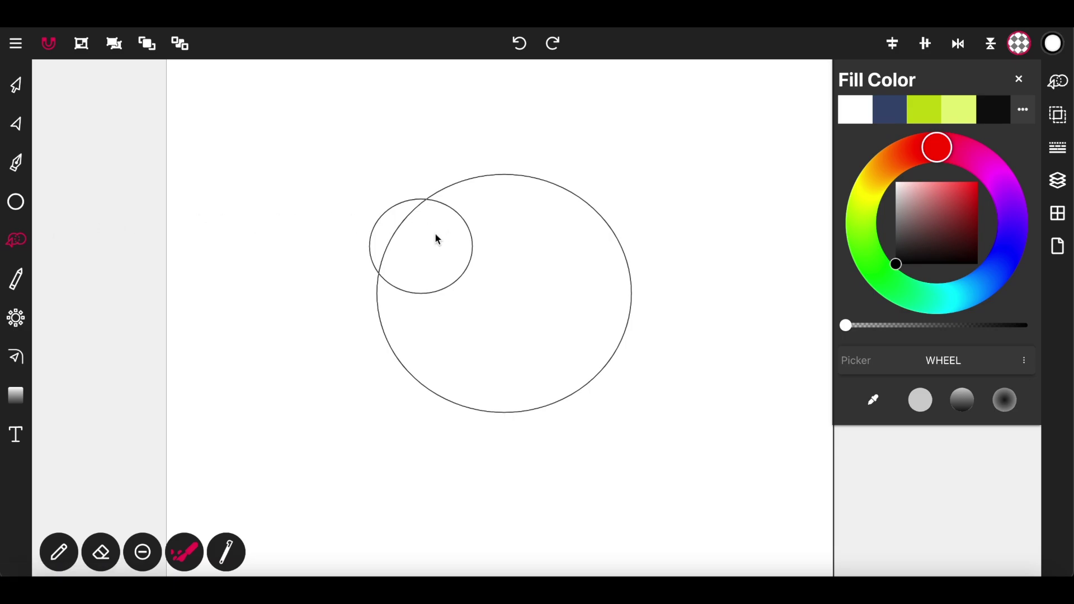
pyautogui.moveTo(434, 233)
pyautogui.mouseDown()
pyautogui.moveTo(441, 240)
pyautogui.moveTo(406, 250)
pyautogui.moveTo(412, 257)
pyautogui.moveTo(430, 231)
pyautogui.mouseUp()
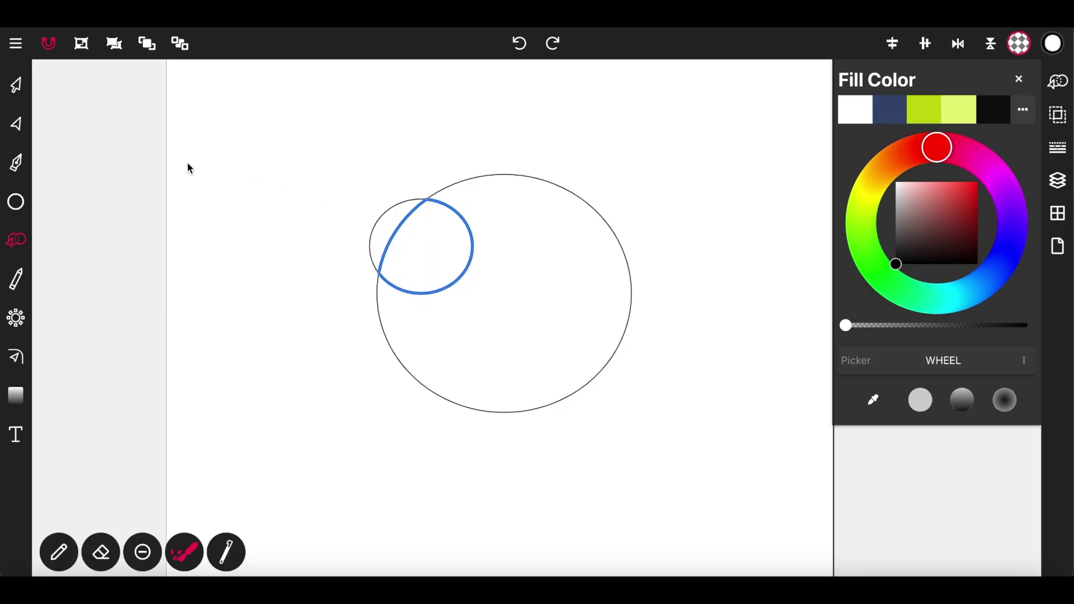
pyautogui.click(18, 86)
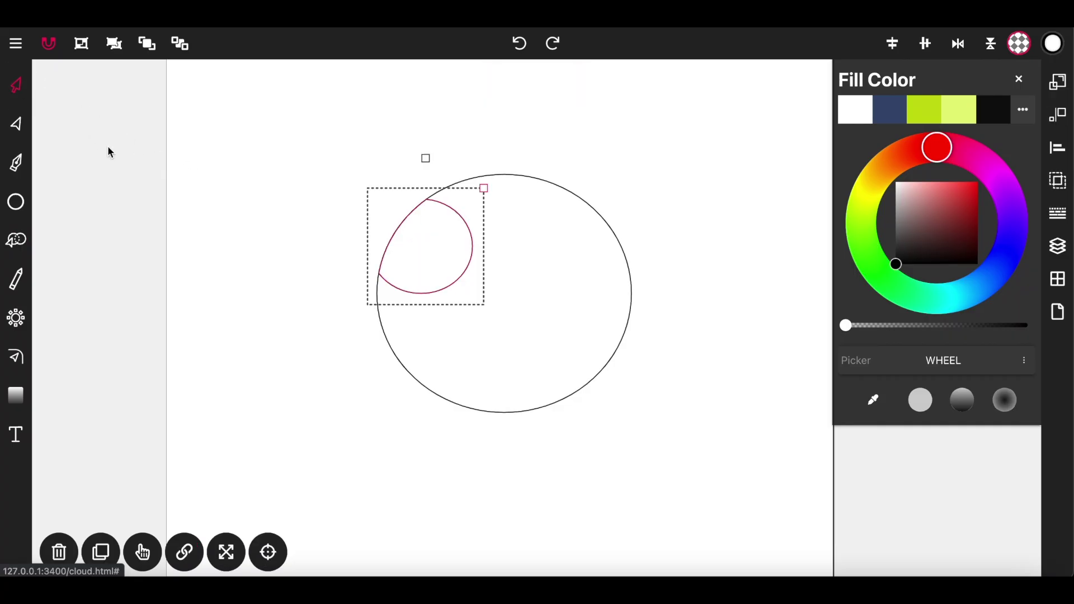
pyautogui.click(174, 181)
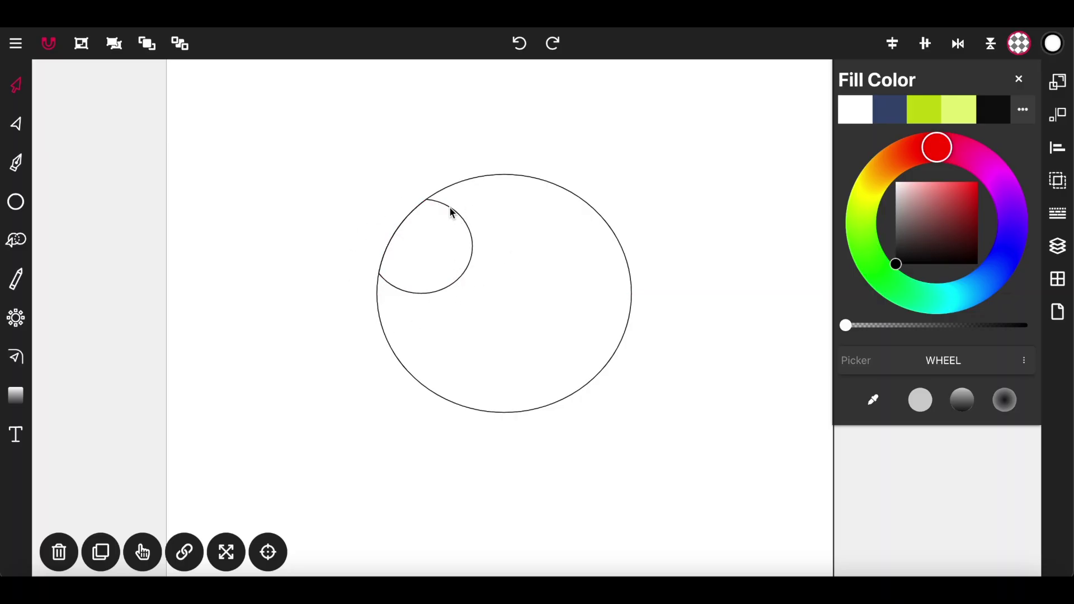
# Draw small circles at the eye's left edge and build the pupil region with Path Builder
pyautogui.click(17, 203)
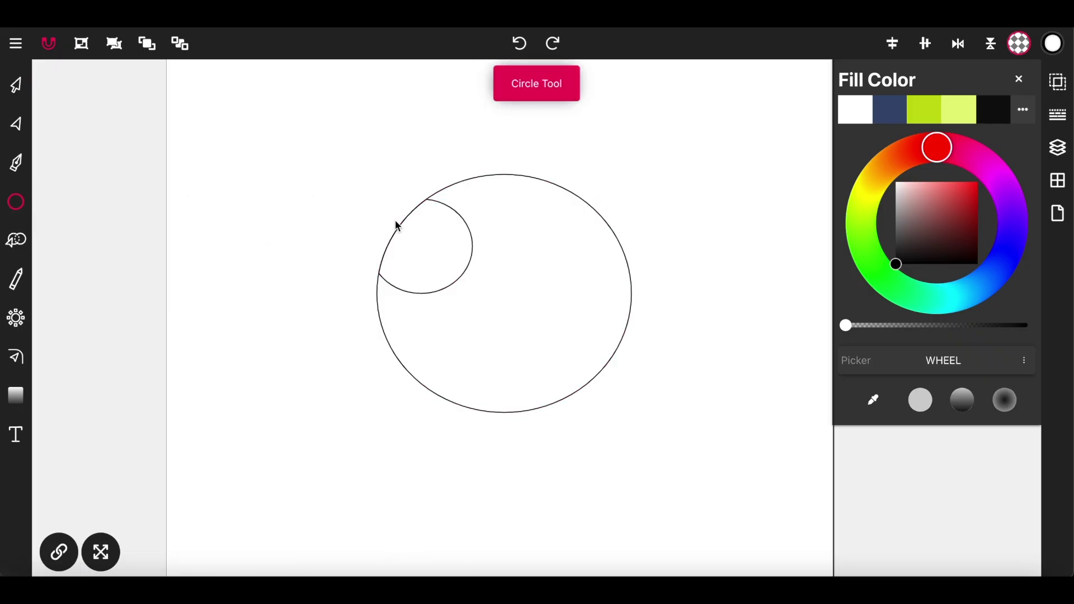
pyautogui.moveTo(385, 228); pyautogui.dragTo(413, 252)
pyautogui.moveTo(408, 246); pyautogui.dragTo(423, 265)
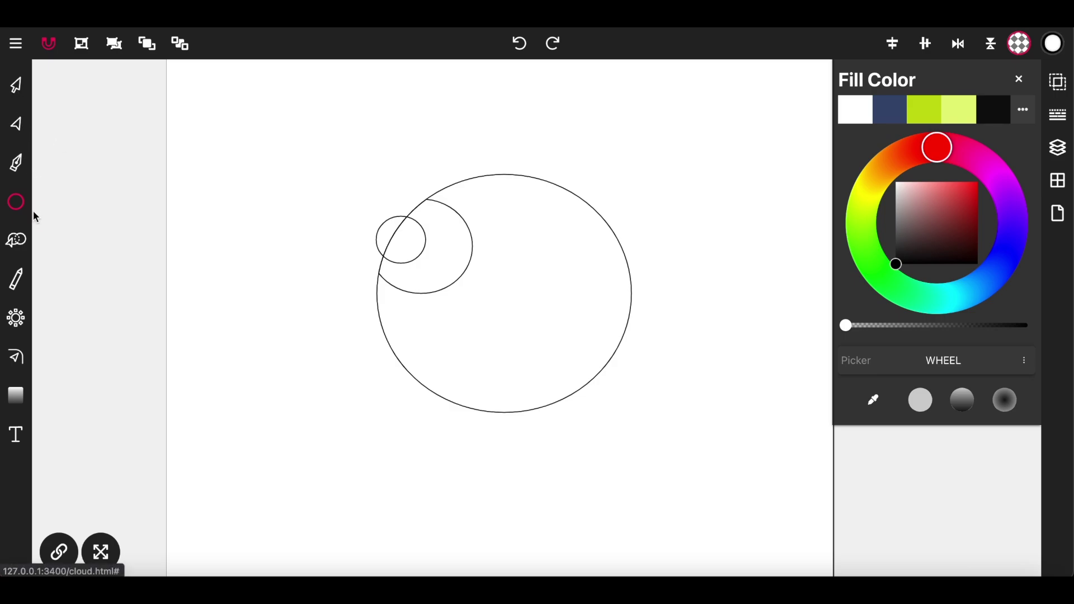
pyautogui.click(19, 242)
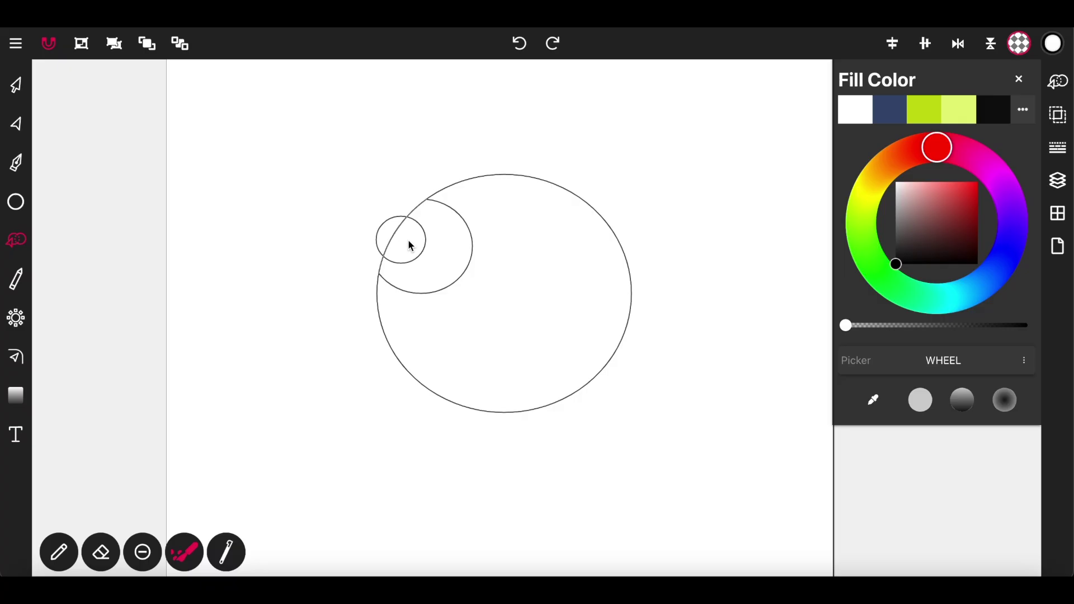
pyautogui.moveTo(418, 225)
pyautogui.mouseDown()
pyautogui.moveTo(391, 253)
pyautogui.moveTo(408, 242)
pyautogui.mouseUp()
# Fill the pupil shape solid black
pyautogui.click(19, 85)
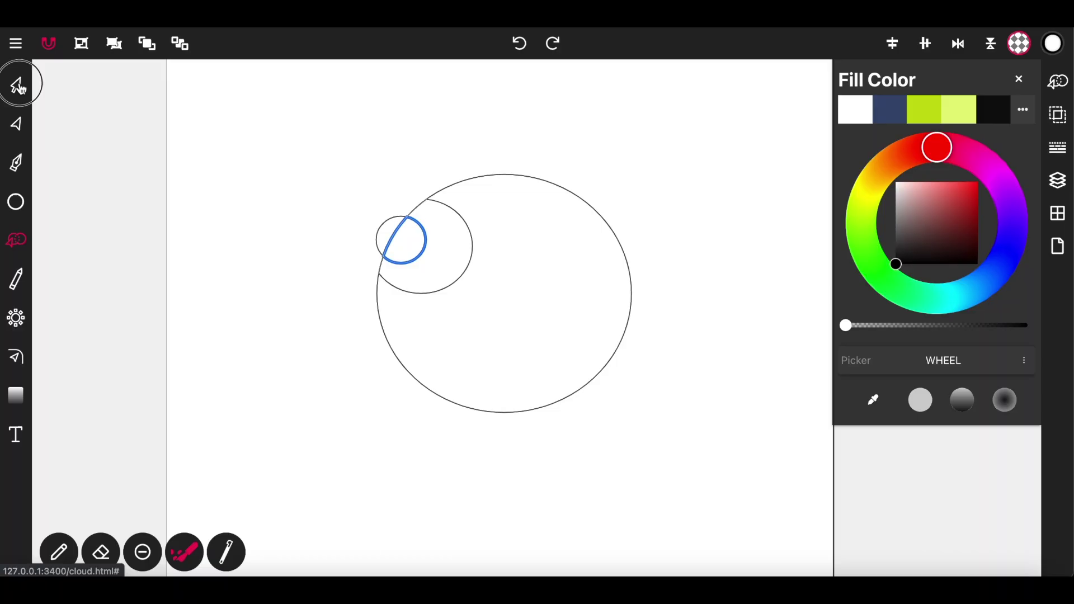
pyautogui.click(163, 178)
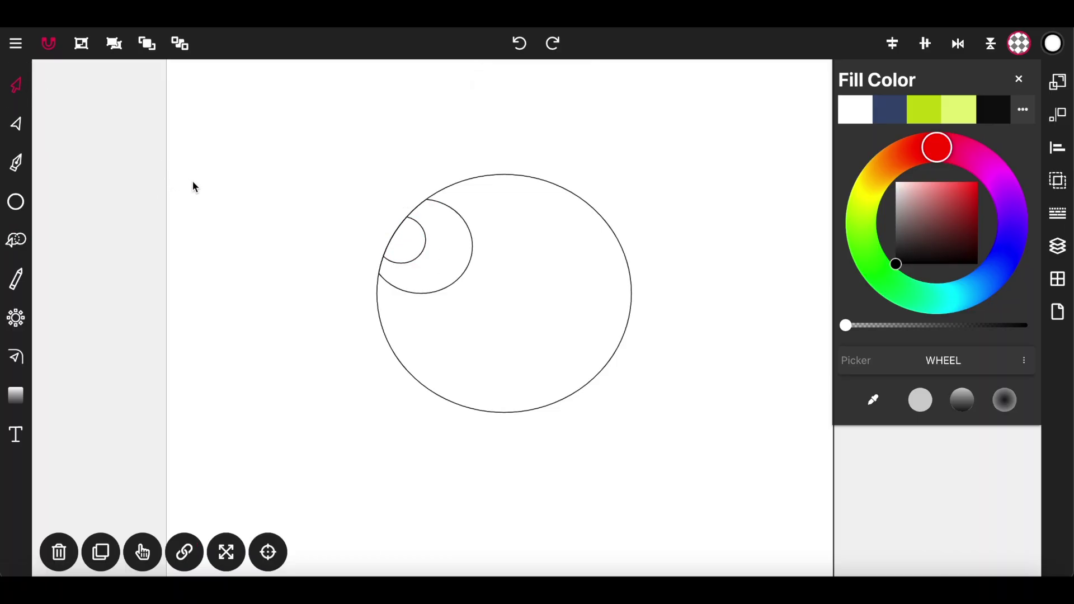
pyautogui.click(424, 233)
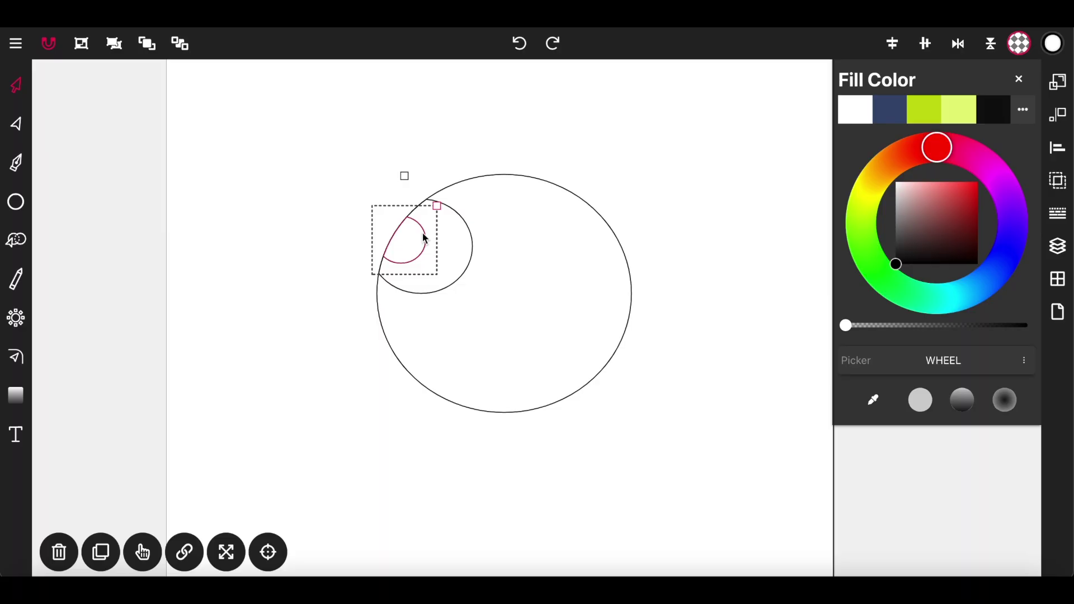
pyautogui.click(993, 114)
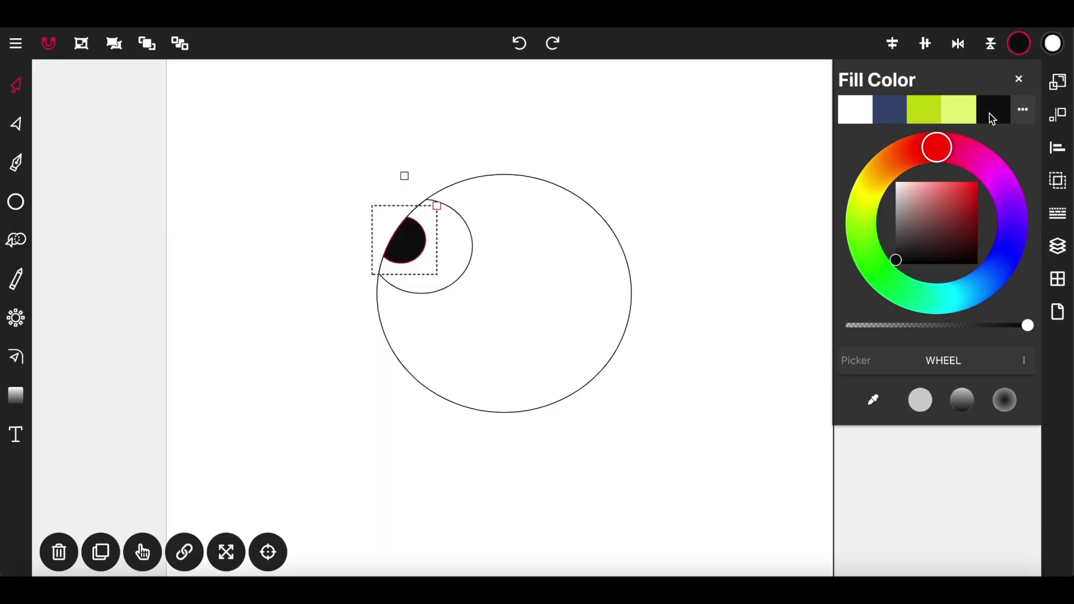
pyautogui.click(693, 203)
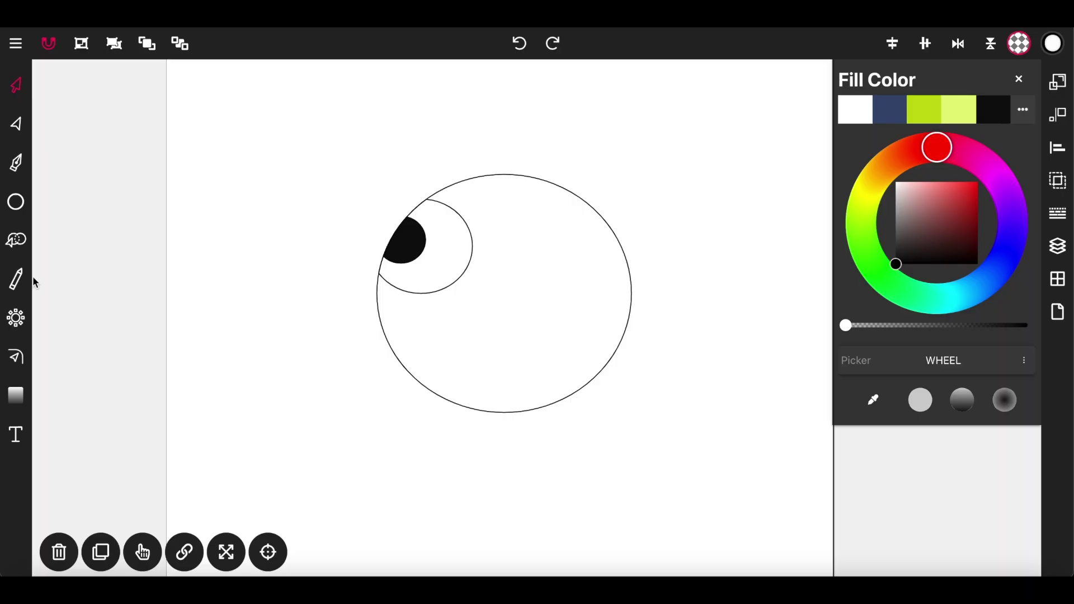
# Sketch a wavy stroke across the head's lower left and trim it to the circle with Path Builder
pyautogui.click(19, 279)
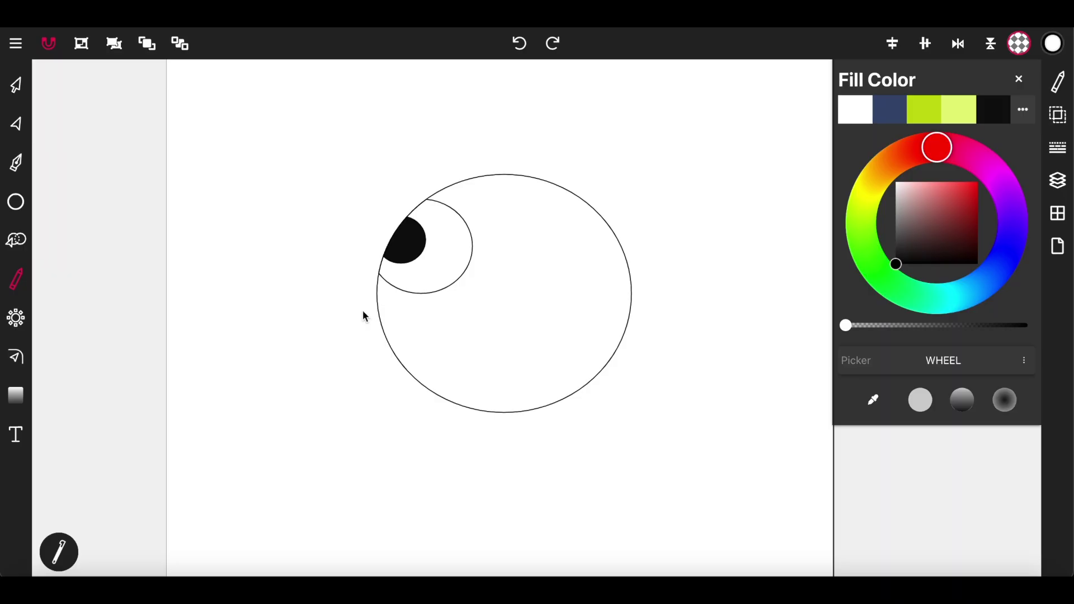
pyautogui.moveTo(359, 306)
pyautogui.mouseDown()
pyautogui.moveTo(411, 311)
pyautogui.moveTo(453, 296)
pyautogui.moveTo(490, 316)
pyautogui.moveTo(483, 354)
pyautogui.moveTo(493, 378)
pyautogui.moveTo(541, 391)
pyautogui.moveTo(464, 461)
pyautogui.moveTo(442, 466)
pyautogui.mouseUp()
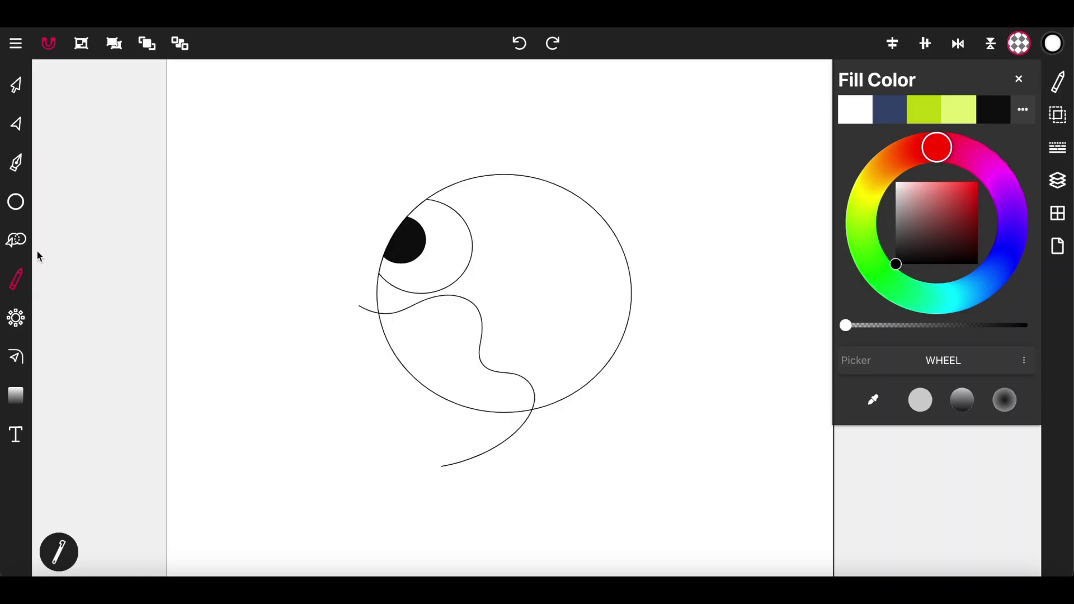
pyautogui.click(16, 241)
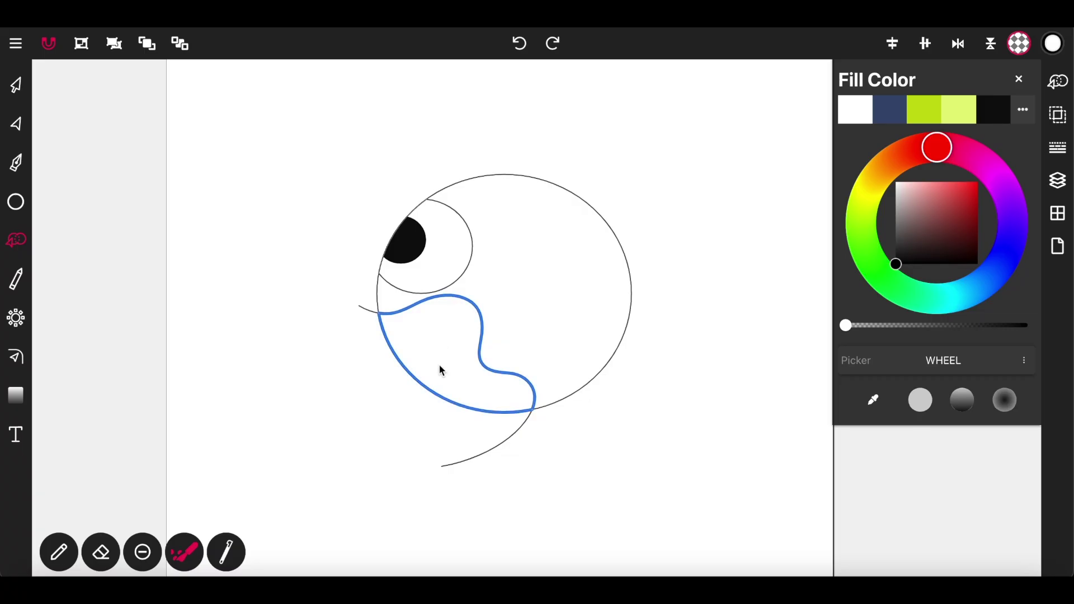
pyautogui.click(16, 278)
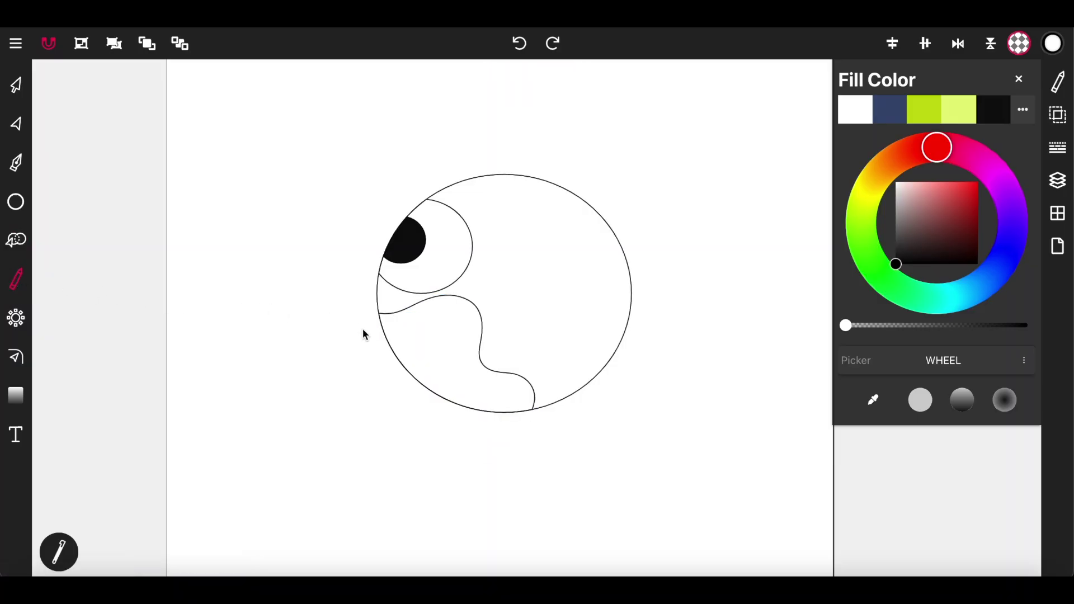
# Draw a curved stroke below the eye and build the band region with Path Builder
pyautogui.moveTo(363, 334)
pyautogui.mouseDown()
pyautogui.moveTo(437, 324)
pyautogui.moveTo(507, 288)
pyautogui.mouseUp()
pyautogui.click(17, 243)
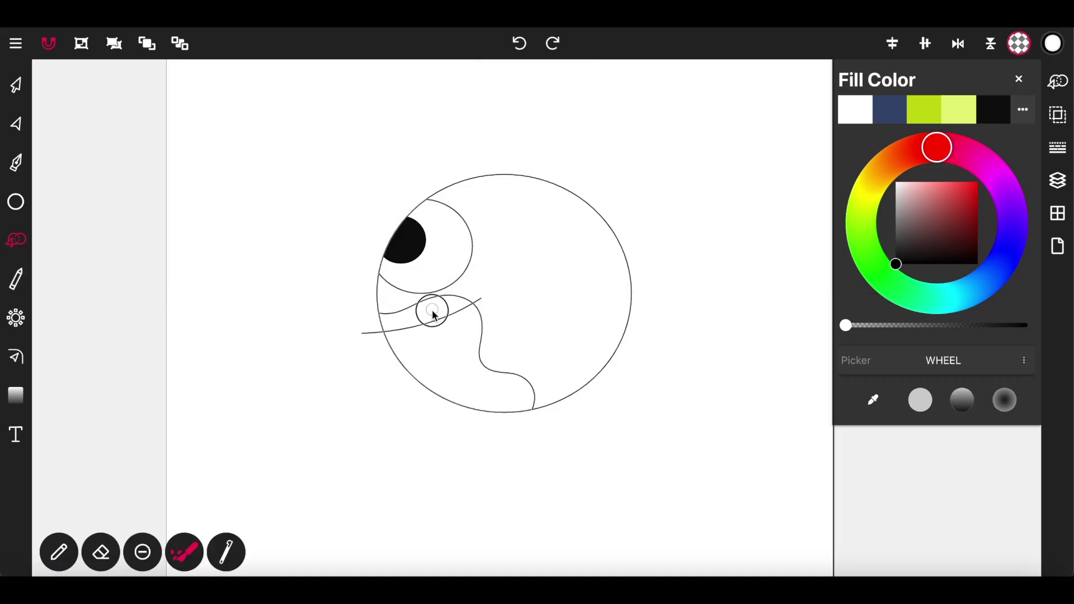
pyautogui.moveTo(434, 313); pyautogui.dragTo(420, 323)
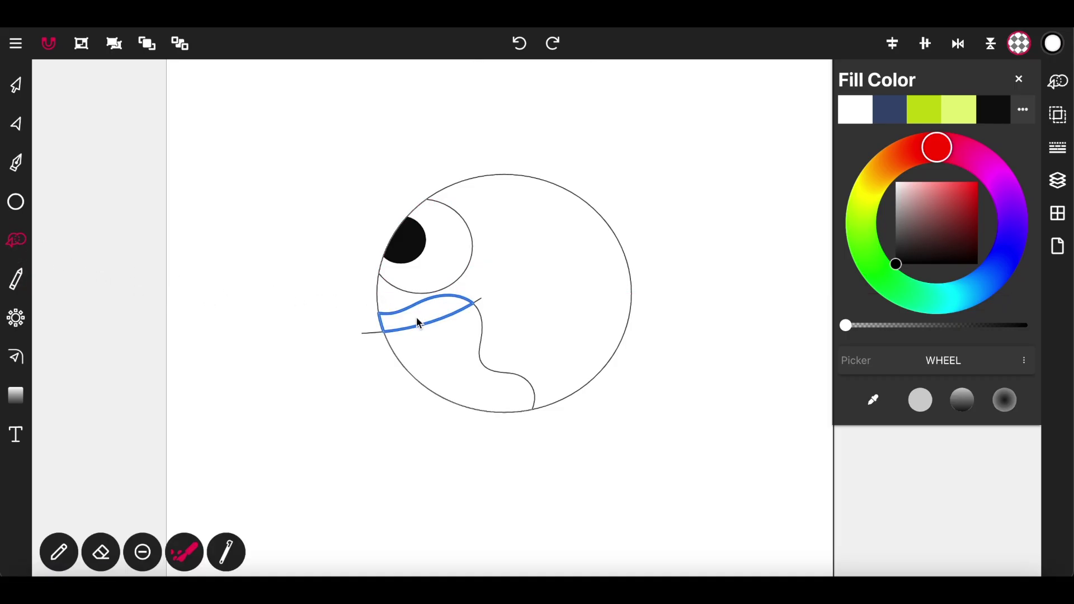
pyautogui.click(15, 288)
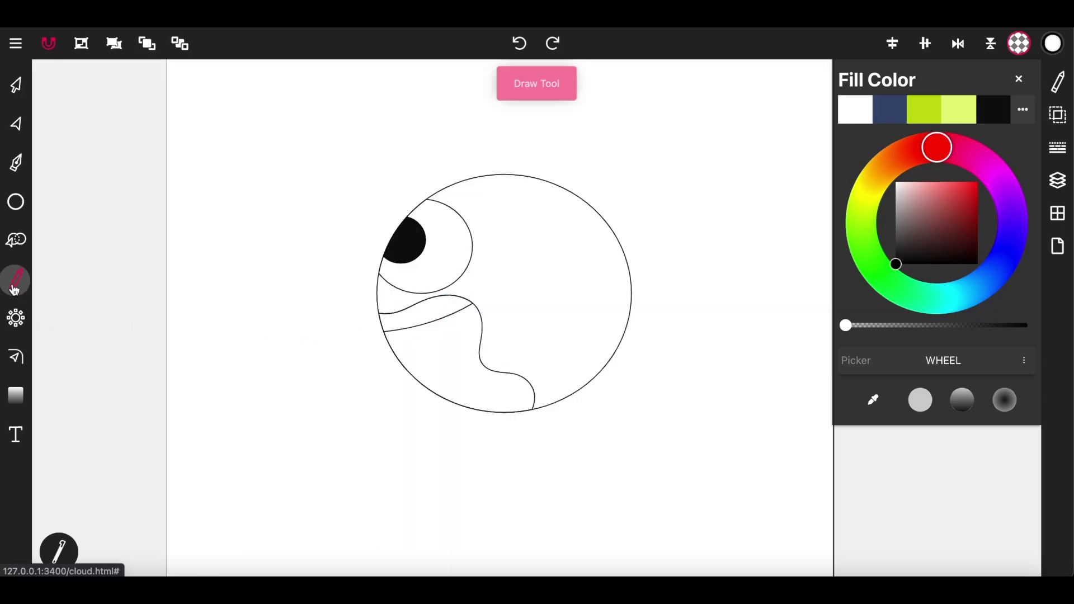
# Draw a short stroke near the head's bottom and build the small wedge region
pyautogui.moveTo(476, 414)
pyautogui.mouseDown()
pyautogui.moveTo(510, 376)
pyautogui.moveTo(560, 357)
pyautogui.mouseUp()
pyautogui.click(16, 240)
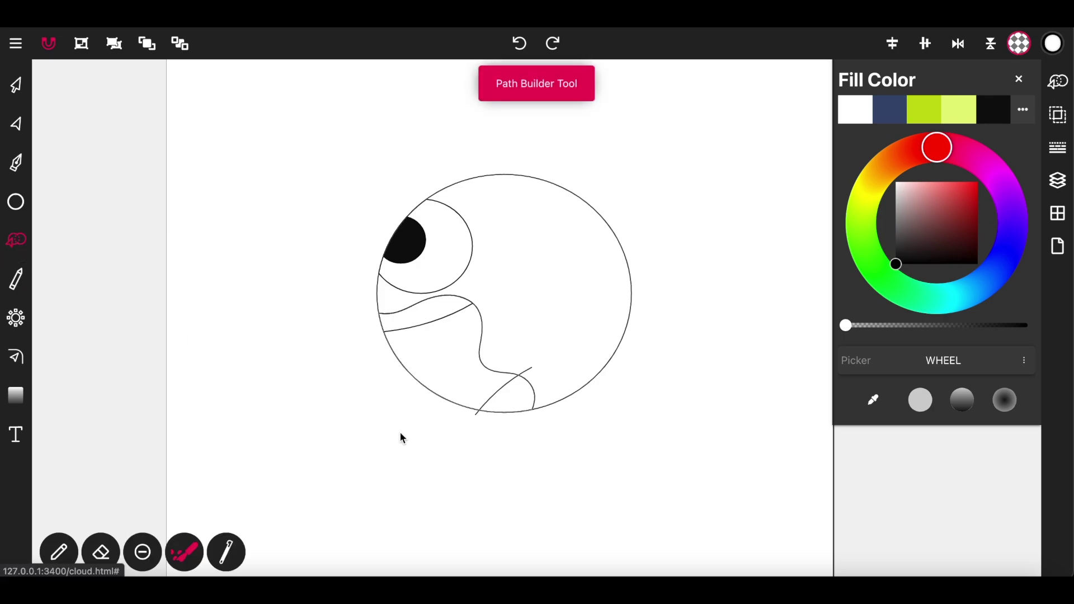
pyautogui.click(517, 403)
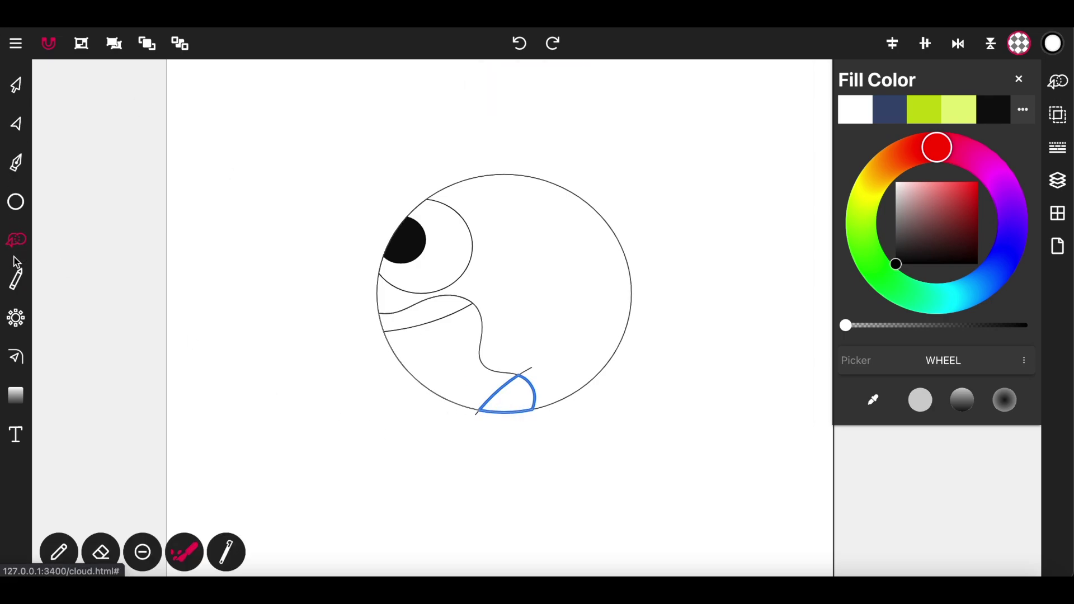
pyautogui.click(25, 281)
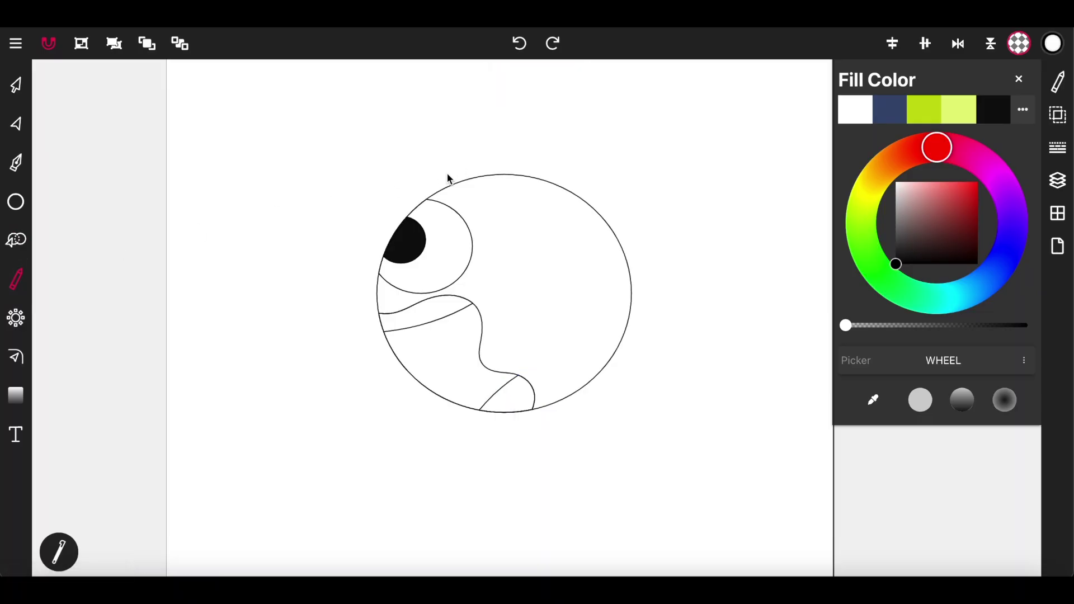
# Draw a wavy stroke across the head's top-right and trace its region with Path Builder
pyautogui.moveTo(439, 178)
pyautogui.mouseDown()
pyautogui.moveTo(479, 179)
pyautogui.moveTo(514, 200)
pyautogui.moveTo(519, 295)
pyautogui.moveTo(537, 327)
pyautogui.moveTo(553, 334)
pyautogui.moveTo(531, 298)
pyautogui.moveTo(552, 276)
pyautogui.moveTo(603, 310)
pyautogui.moveTo(611, 366)
pyautogui.moveTo(561, 401)
pyautogui.mouseUp()
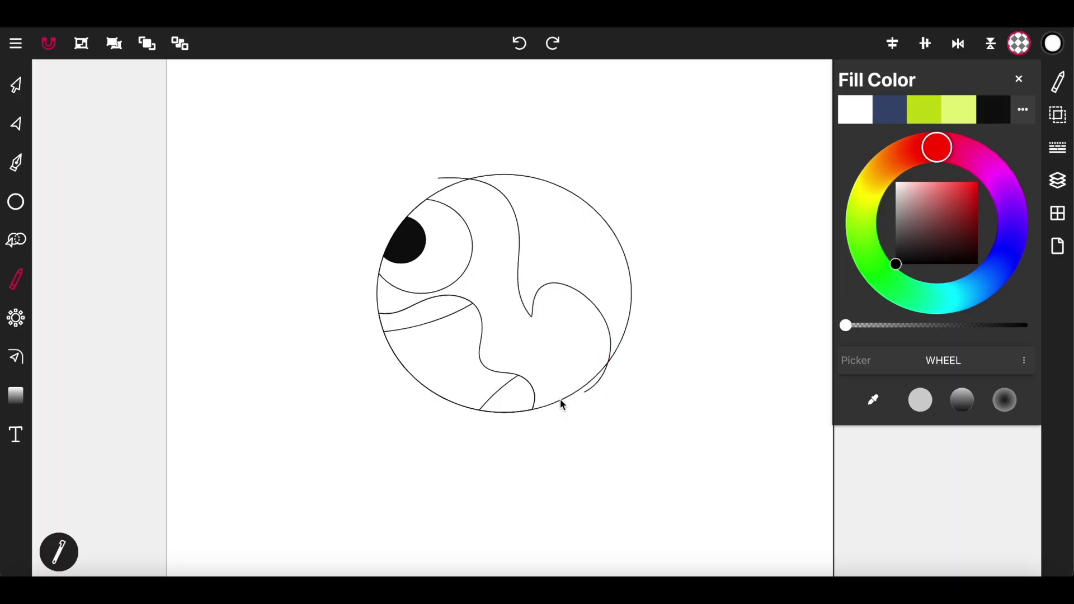
pyautogui.click(15, 240)
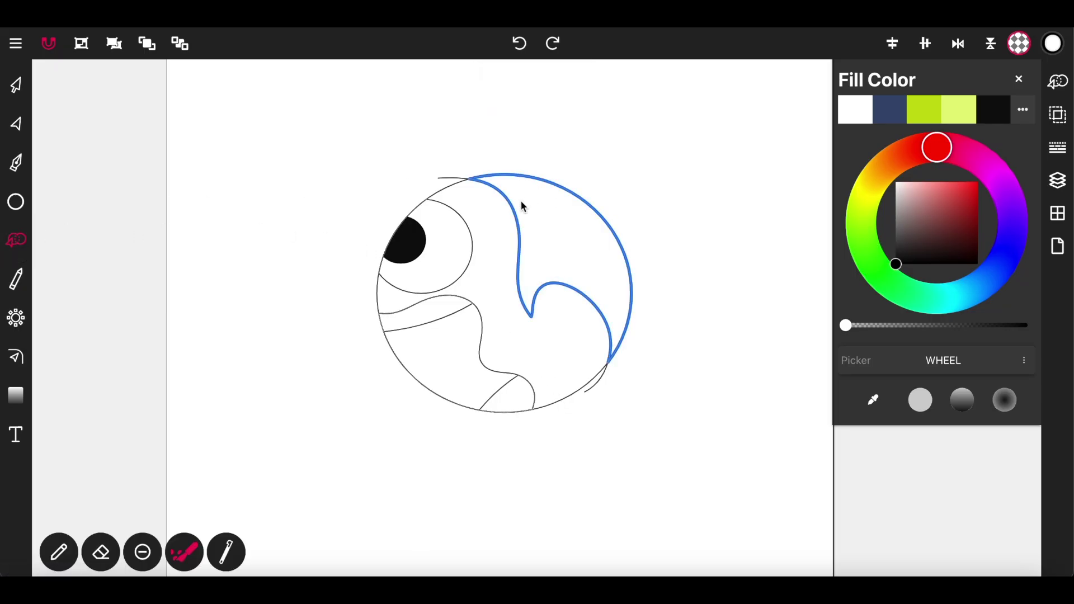
pyautogui.click(17, 85)
# Fill the band below the eye and the small bottom wedge white
pyautogui.click(189, 157)
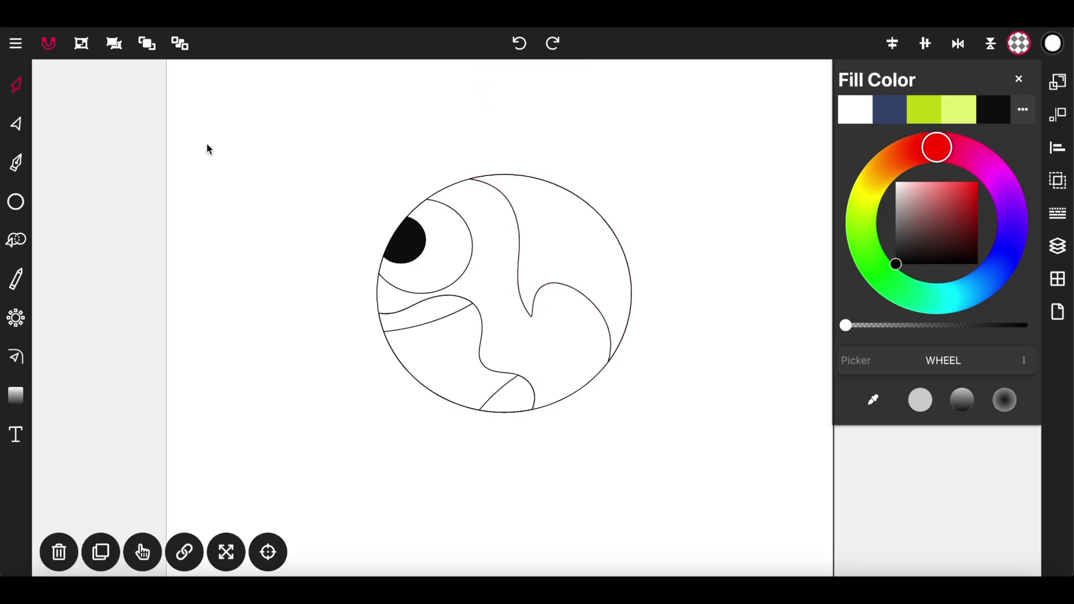
pyautogui.click(451, 321)
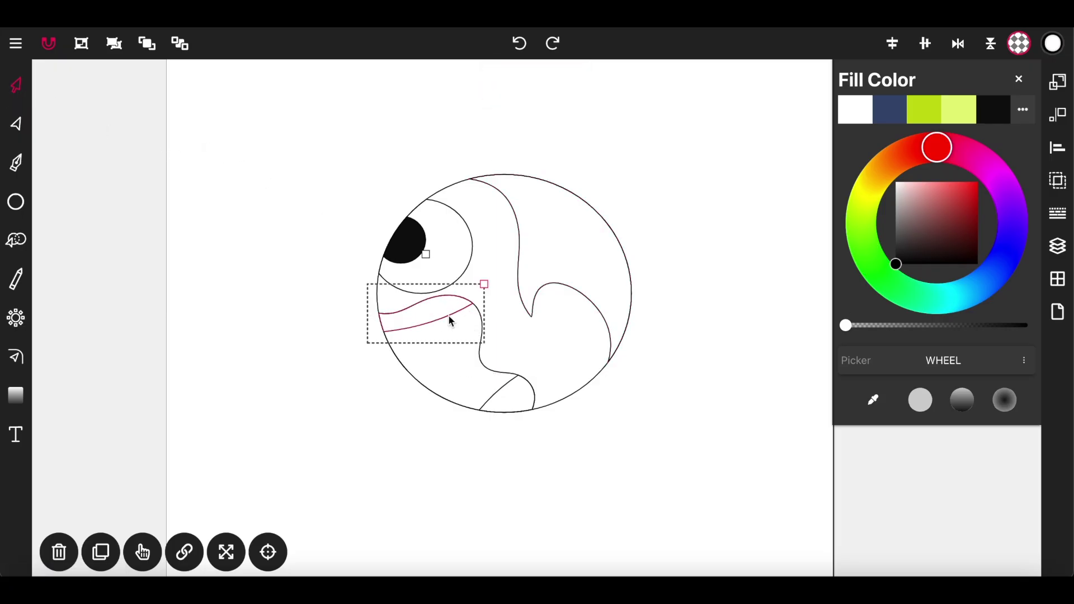
pyautogui.moveTo(891, 250); pyautogui.dragTo(851, 138)
pyautogui.click(854, 118)
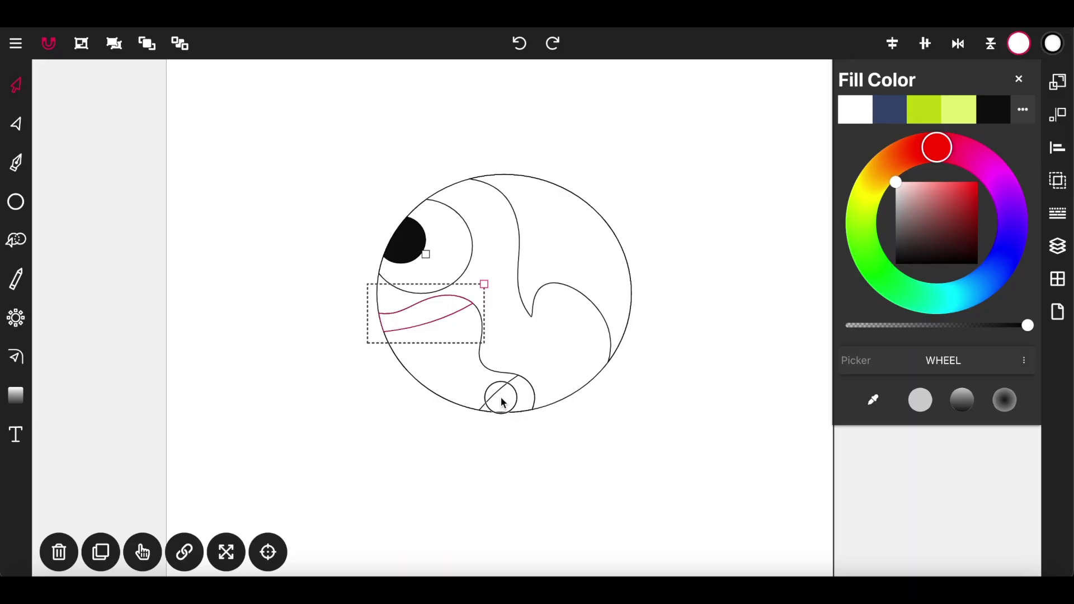
pyautogui.click(502, 402)
pyautogui.click(858, 111)
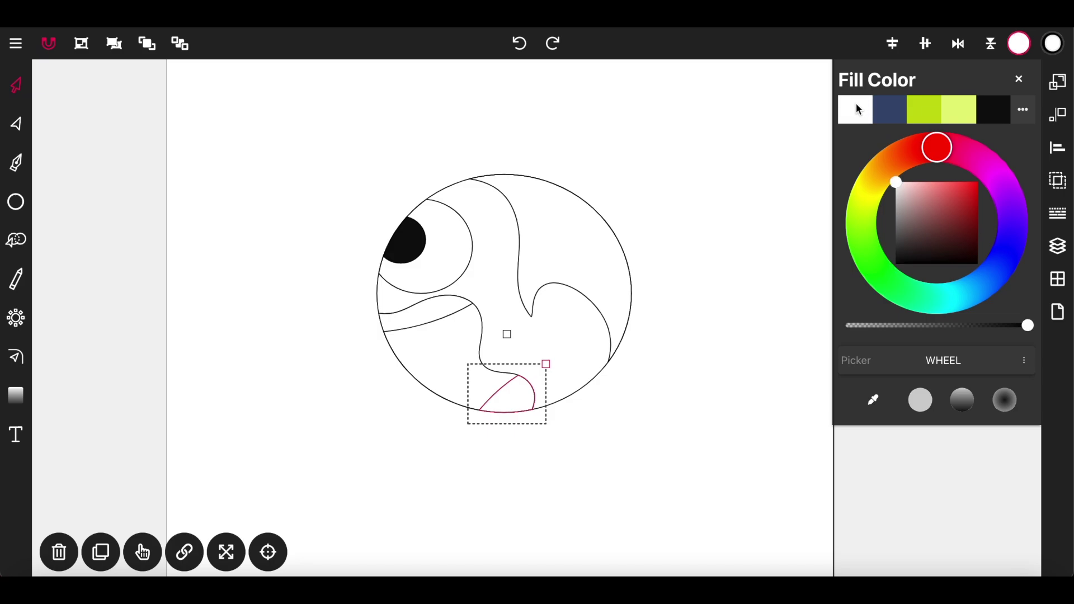
# Fill the lower-left shape and right-hand swoosh black, and the eye circle white
pyautogui.keyDown('shift'); pyautogui.click(483, 334); pyautogui.keyUp('shift')
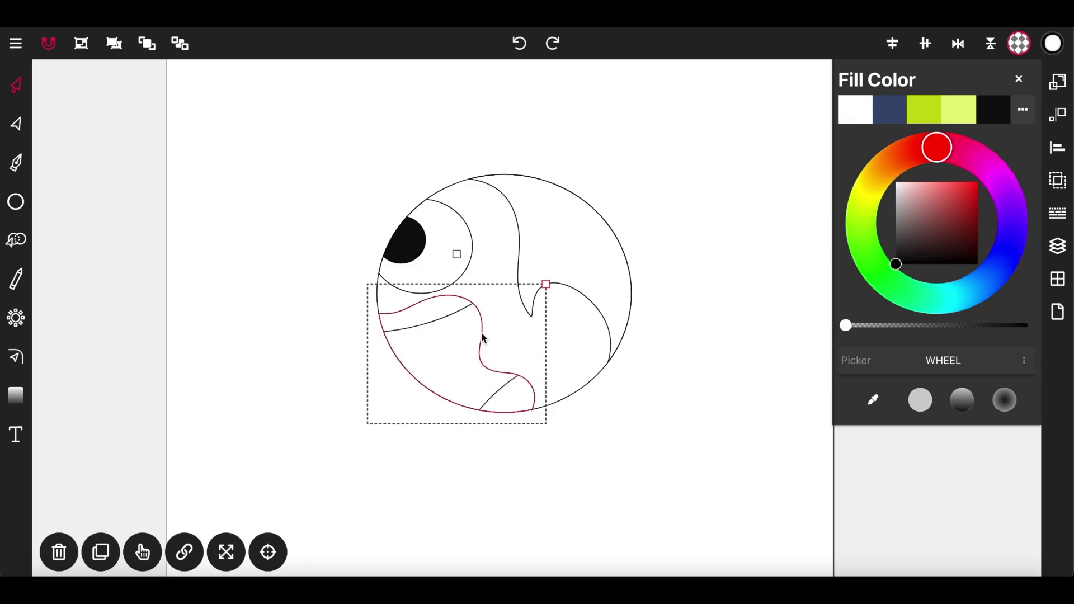
pyautogui.click(993, 102)
pyautogui.click(525, 231)
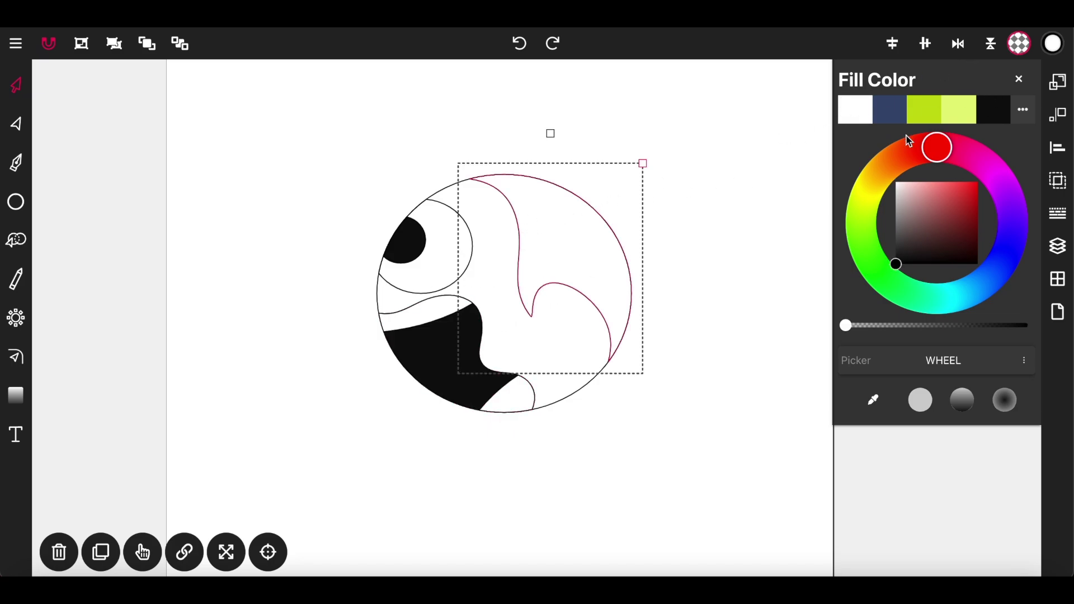
pyautogui.click(993, 109)
pyautogui.click(475, 236)
pyautogui.click(854, 114)
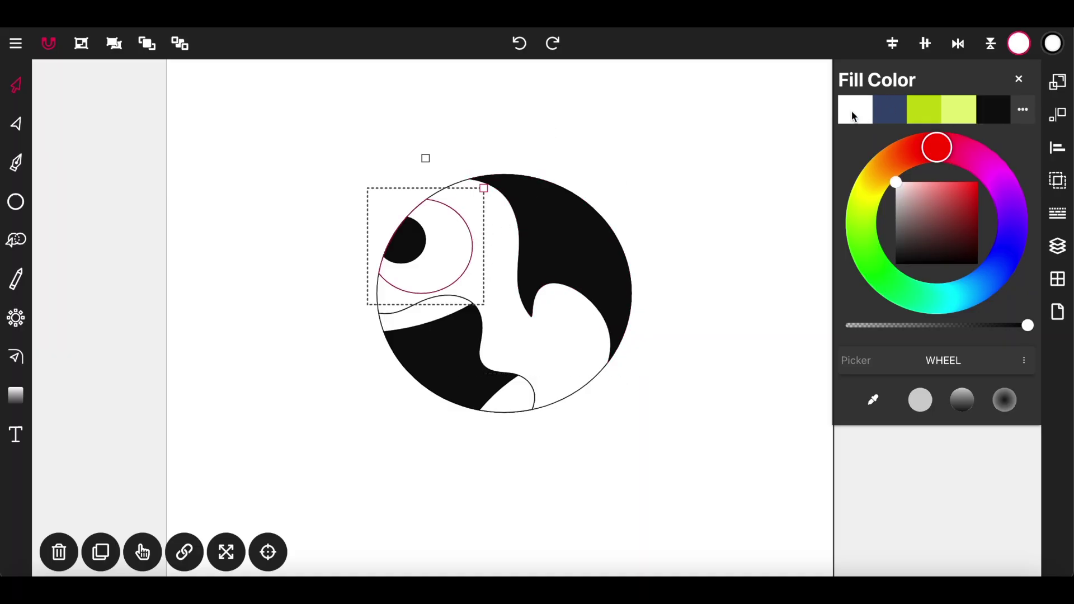
pyautogui.click(716, 137)
# Select the whole head, shrink it and move it to the page's top-left corner
pyautogui.moveTo(727, 118); pyautogui.dragTo(322, 482)
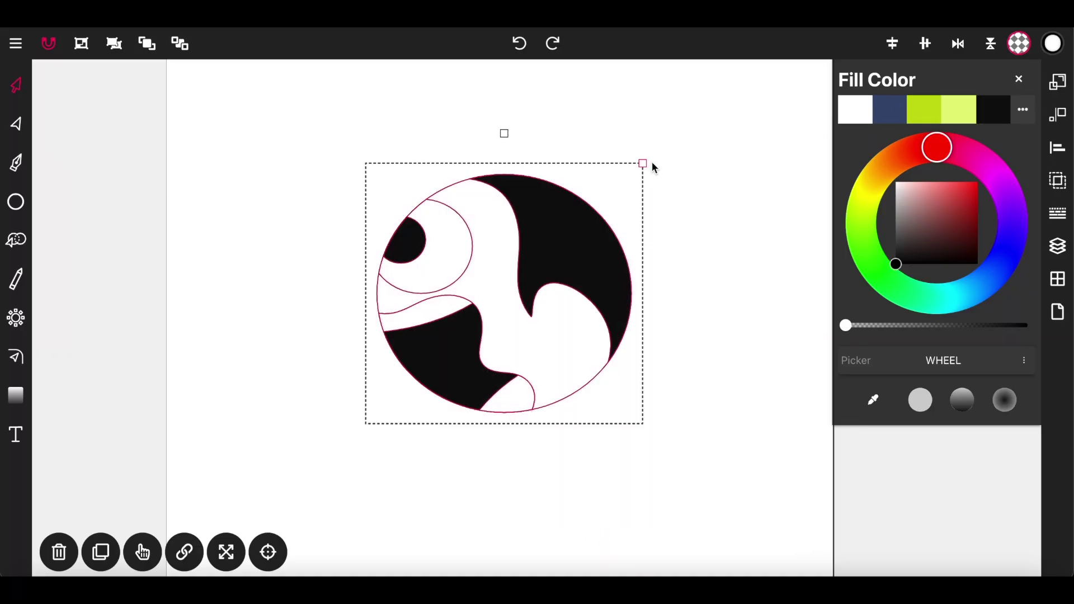
pyautogui.click(536, 251)
pyautogui.moveTo(632, 415); pyautogui.dragTo(193, 200)
pyautogui.click(194, 203)
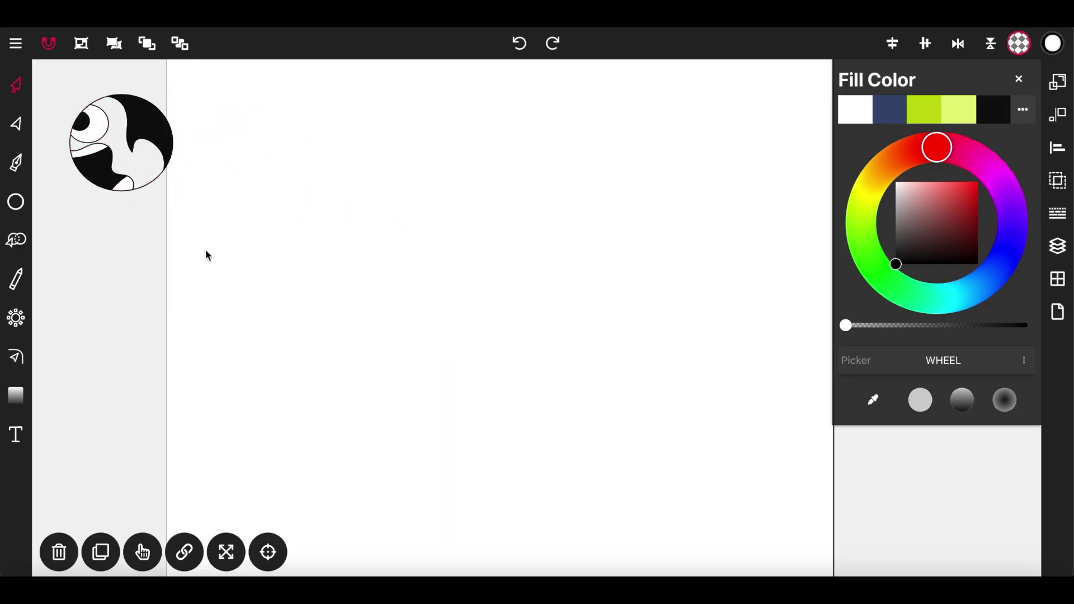
# Draw a new large head circle, an eye circle at its upper left, and a smaller pupil circle
pyautogui.click(15, 202)
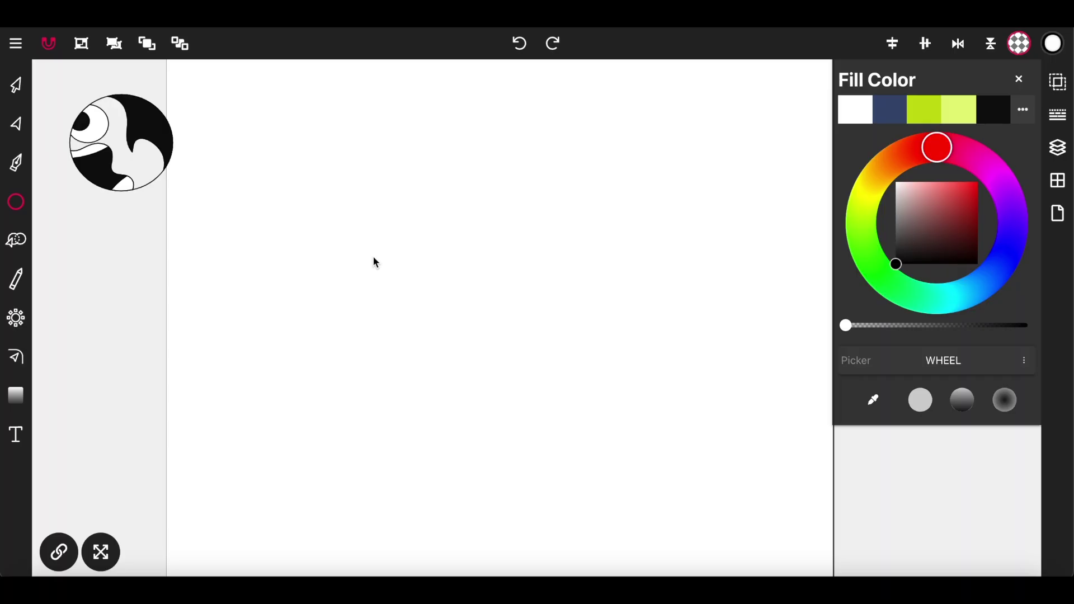
pyautogui.moveTo(376, 236); pyautogui.dragTo(515, 390)
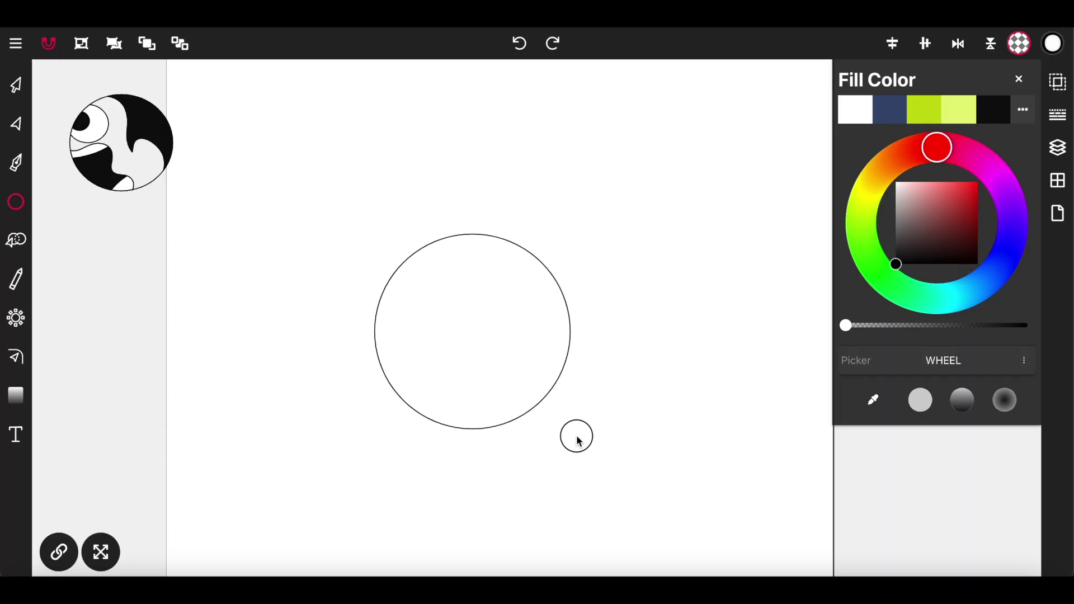
pyautogui.moveTo(579, 441)
pyautogui.mouseDown()
pyautogui.moveTo(607, 455)
pyautogui.moveTo(635, 495)
pyautogui.mouseUp()
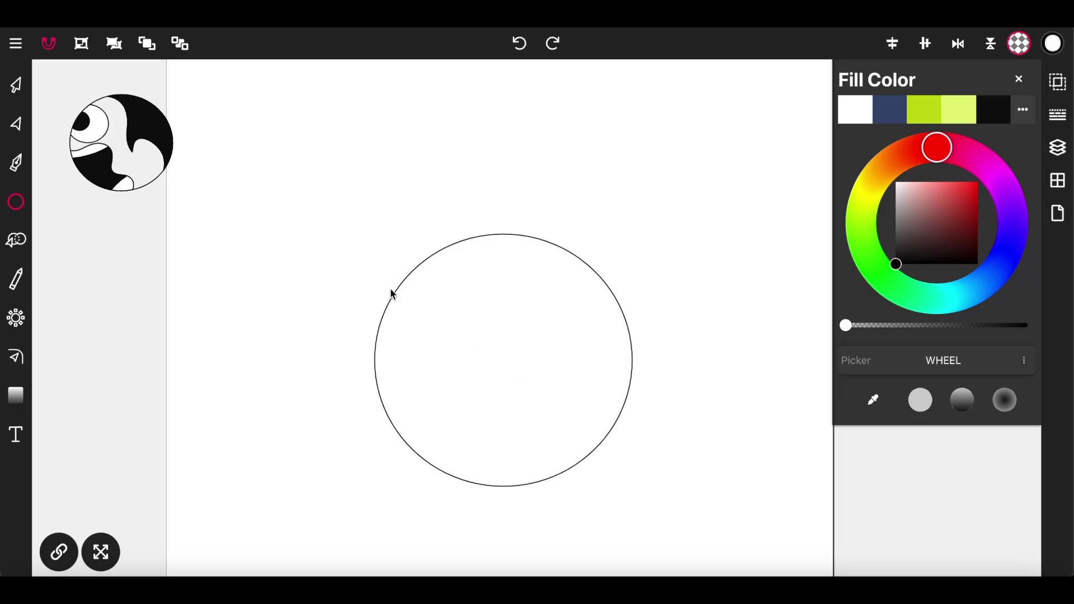
pyautogui.moveTo(363, 277); pyautogui.dragTo(494, 393)
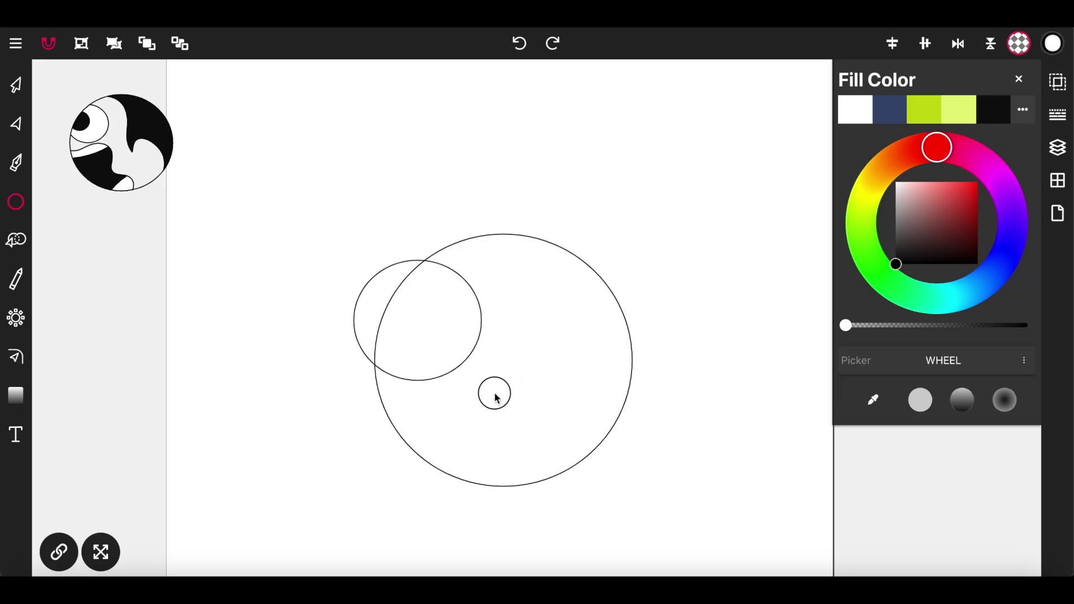
pyautogui.moveTo(368, 291); pyautogui.dragTo(419, 343)
# Sketch a freehand stroke across the lower head and nudge it down and right
pyautogui.click(16, 279)
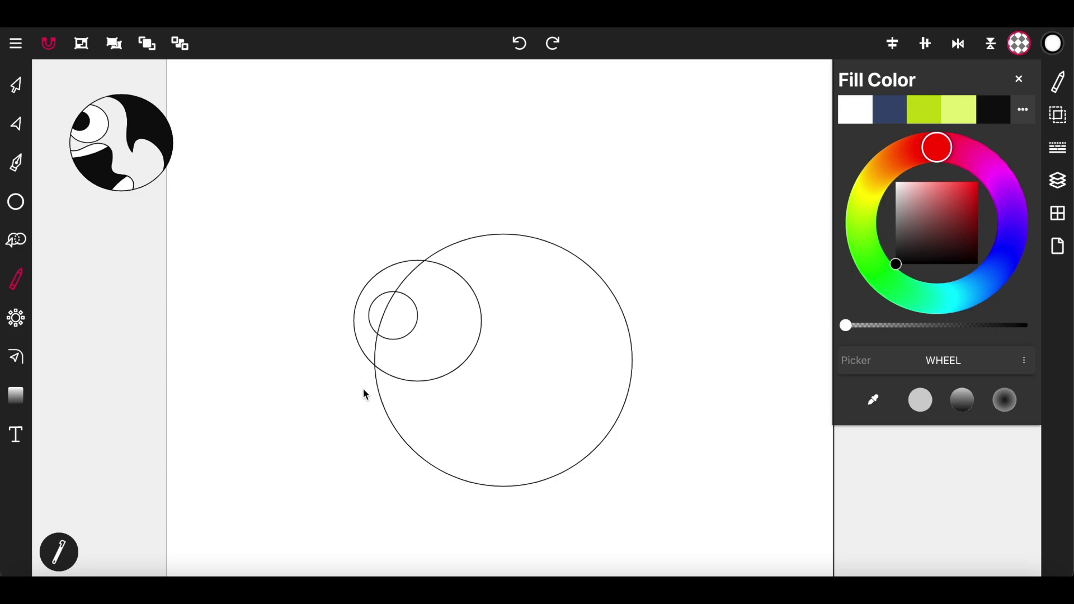
pyautogui.moveTo(362, 390)
pyautogui.mouseDown()
pyautogui.moveTo(467, 386)
pyautogui.moveTo(487, 427)
pyautogui.moveTo(468, 465)
pyautogui.moveTo(503, 496)
pyautogui.moveTo(444, 501)
pyautogui.mouseUp()
pyautogui.press('v')
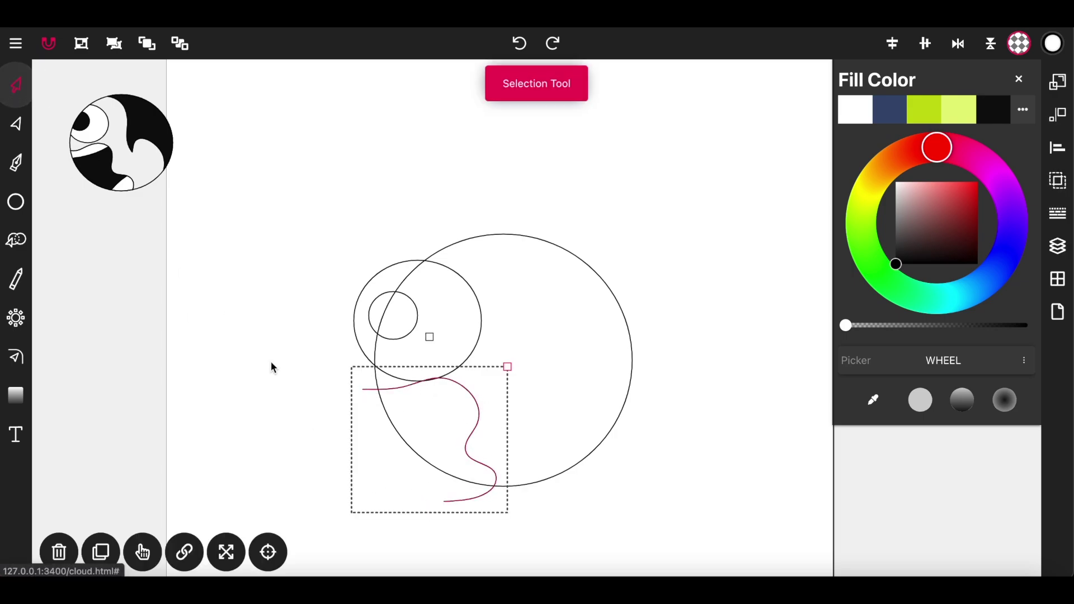
pyautogui.moveTo(270, 364); pyautogui.dragTo(279, 383)
pyautogui.click(256, 376)
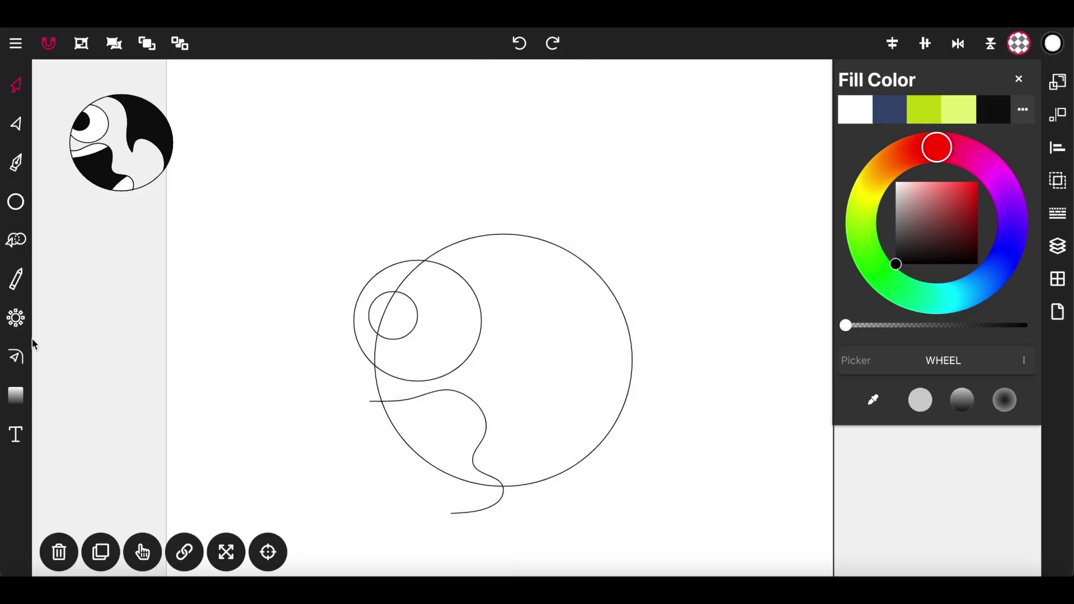
# Add three more strokes: across the lower left, near the bottom, and down the right side
pyautogui.click(16, 278)
pyautogui.moveTo(378, 416)
pyautogui.mouseDown()
pyautogui.moveTo(440, 414)
pyautogui.moveTo(506, 381)
pyautogui.mouseUp()
pyautogui.moveTo(436, 480); pyautogui.dragTo(510, 463)
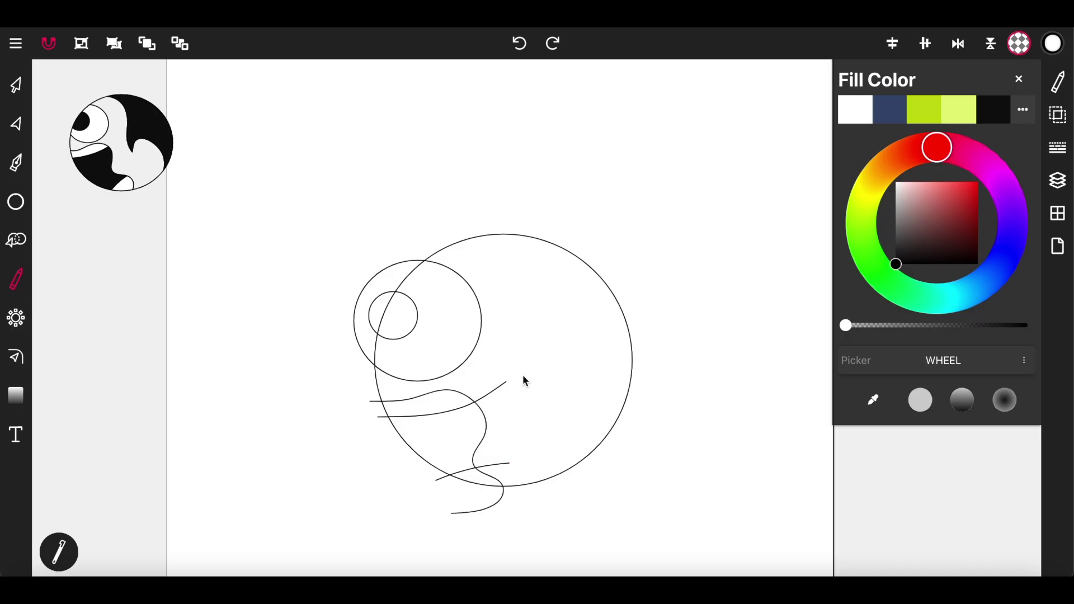
pyautogui.moveTo(468, 230)
pyautogui.mouseDown()
pyautogui.moveTo(540, 268)
pyautogui.moveTo(540, 340)
pyautogui.moveTo(578, 349)
pyautogui.moveTo(558, 335)
pyautogui.moveTo(604, 362)
pyautogui.moveTo(598, 439)
pyautogui.moveTo(648, 472)
pyautogui.mouseUp()
pyautogui.click(16, 84)
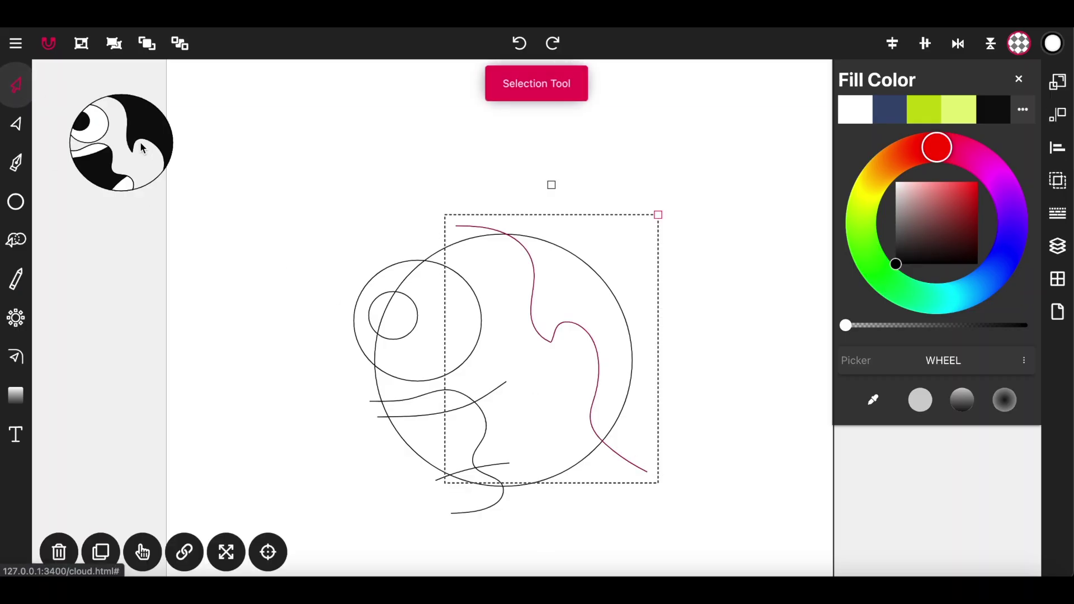
pyautogui.click(232, 200)
# Select all the second head's shapes and Path-Build the eye, main head, right-hand and lower-left band regions
pyautogui.moveTo(249, 147)
pyautogui.mouseDown()
pyautogui.moveTo(319, 216)
pyautogui.moveTo(819, 574)
pyautogui.mouseUp()
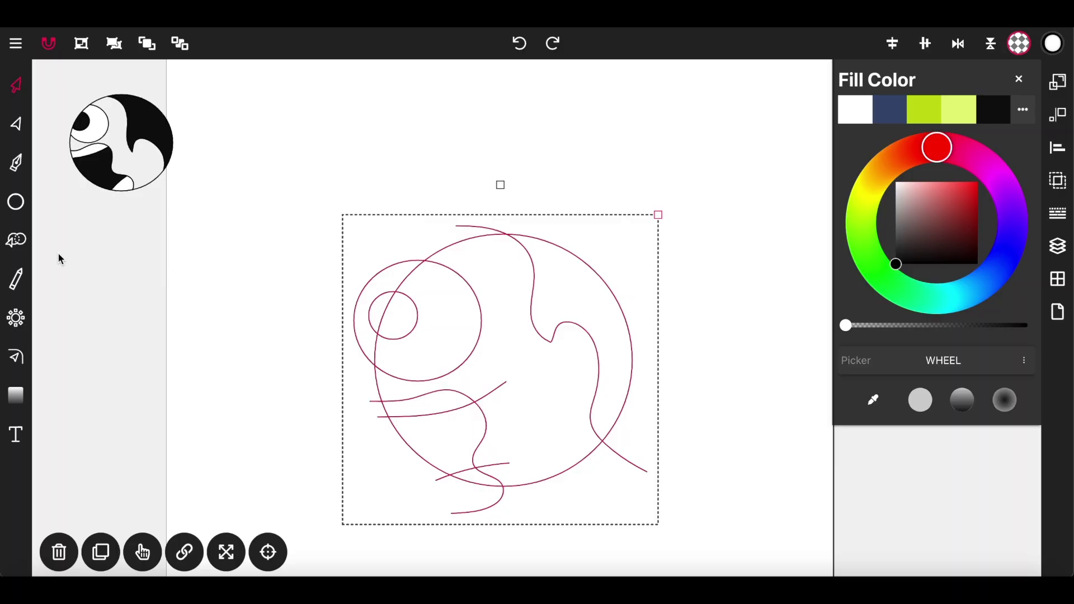
pyautogui.click(17, 243)
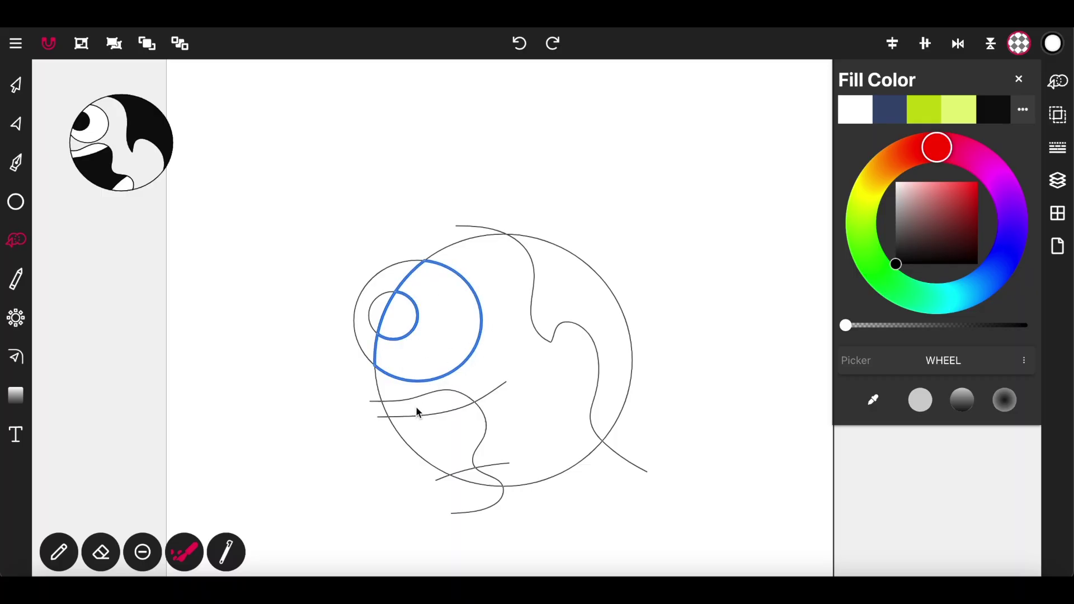
pyautogui.moveTo(391, 391)
pyautogui.mouseDown()
pyautogui.moveTo(495, 398)
pyautogui.moveTo(508, 464)
pyautogui.moveTo(554, 429)
pyautogui.moveTo(563, 395)
pyautogui.moveTo(516, 350)
pyautogui.moveTo(479, 268)
pyautogui.mouseUp()
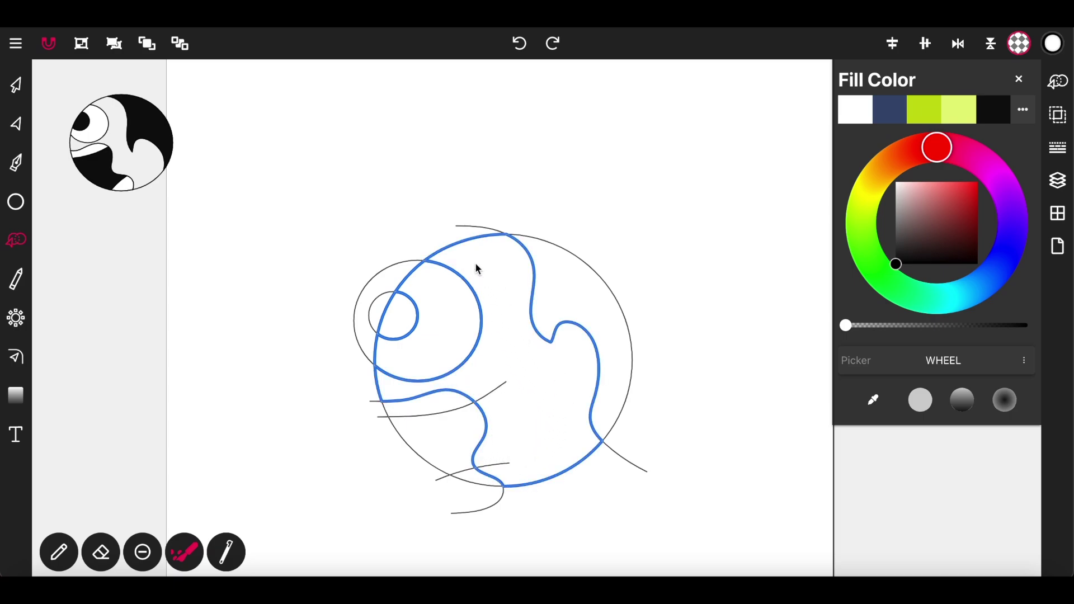
pyautogui.moveTo(549, 273); pyautogui.dragTo(573, 285)
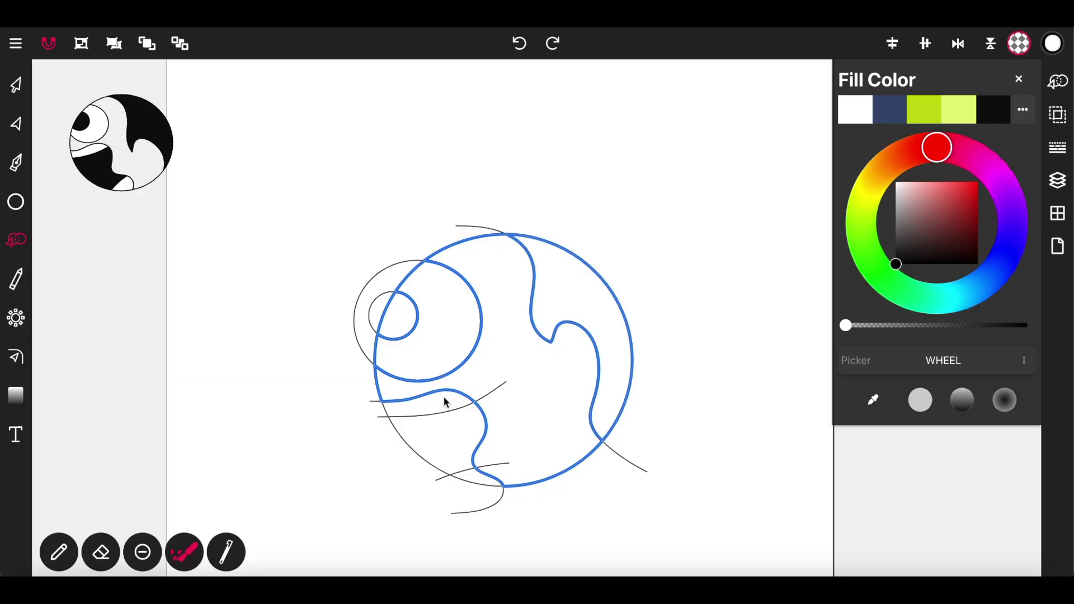
pyautogui.moveTo(444, 398)
pyautogui.mouseDown()
pyautogui.moveTo(418, 406)
pyautogui.moveTo(451, 441)
pyautogui.mouseUp()
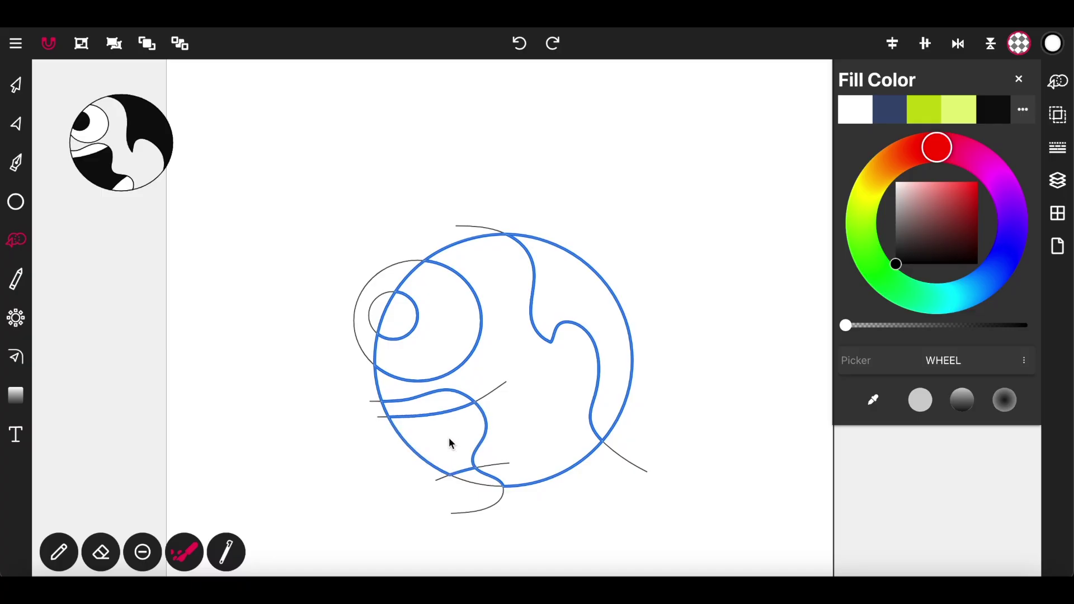
pyautogui.moveTo(477, 484); pyautogui.dragTo(476, 482)
# Fill the second head's pupil and right-hand swoosh solid black
pyautogui.click(16, 84)
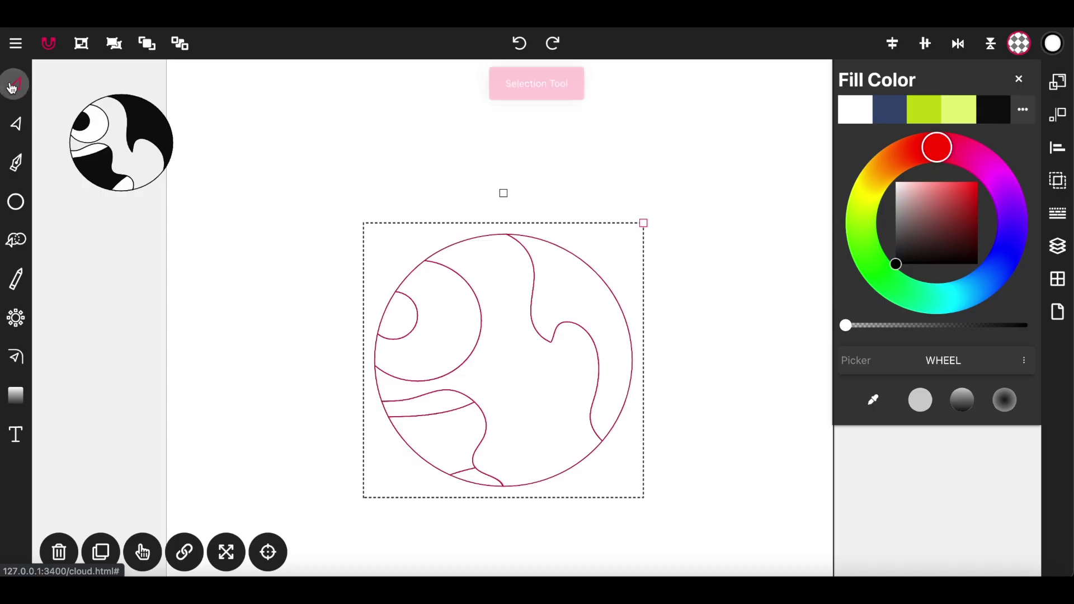
pyautogui.click(331, 380)
pyautogui.click(418, 331)
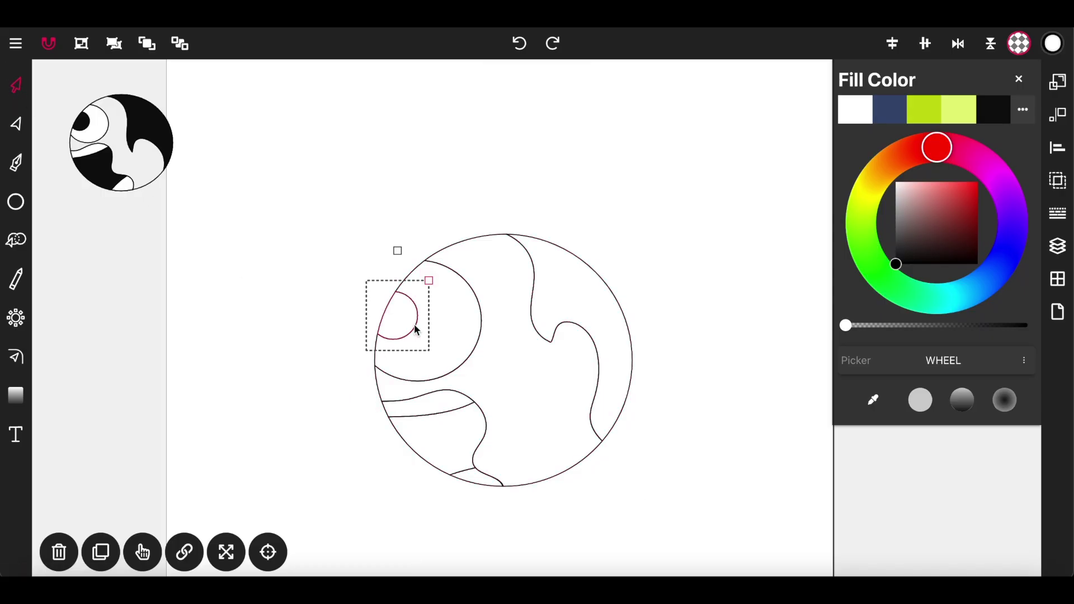
pyautogui.click(1005, 104)
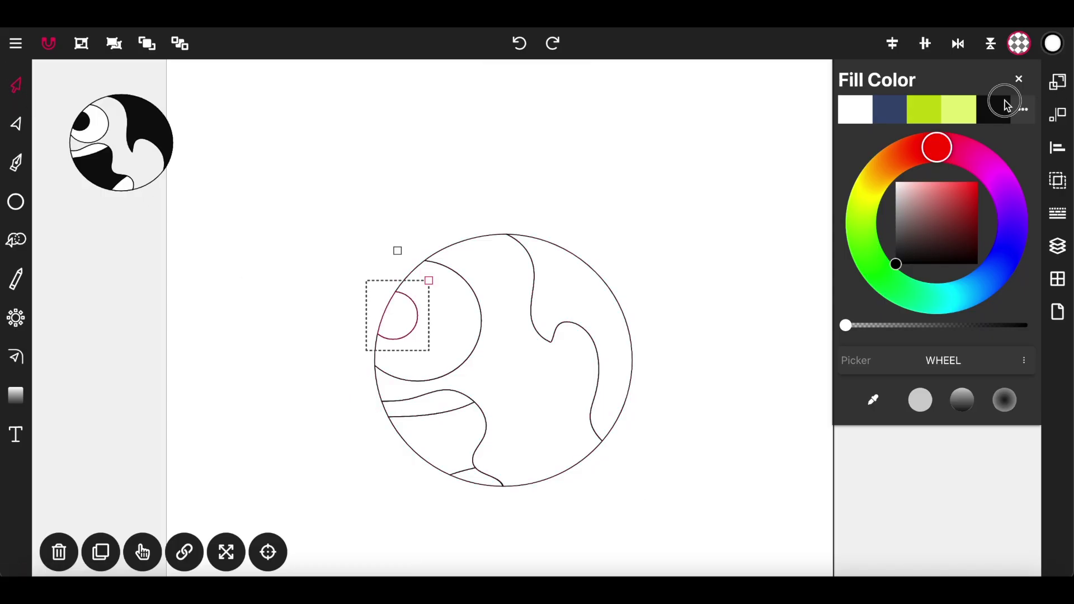
pyautogui.click(581, 327)
pyautogui.click(585, 256)
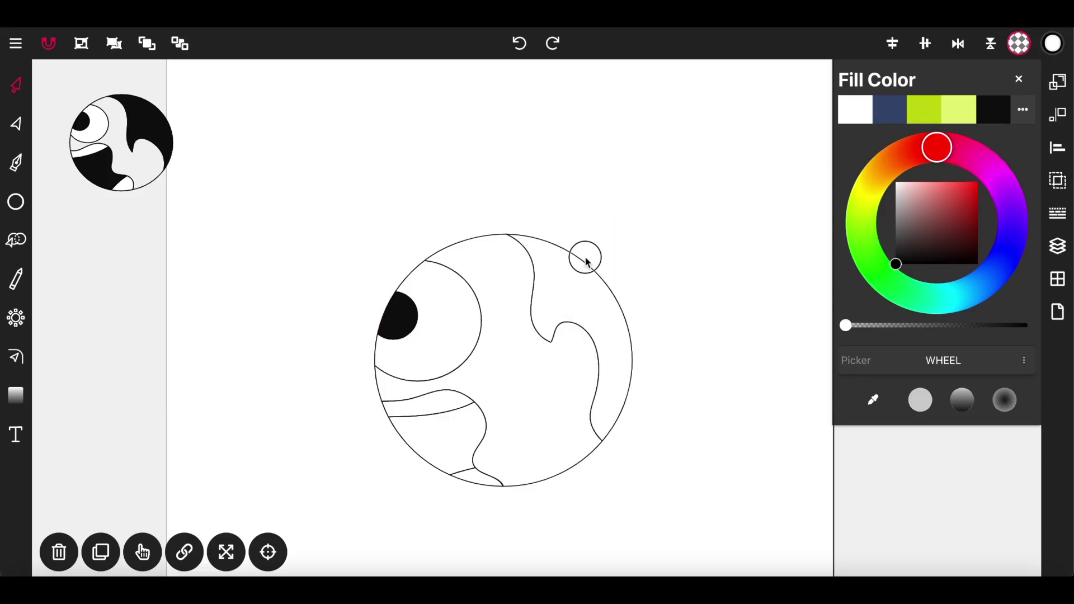
pyautogui.click(1003, 106)
# Fill the second head's lower-left region black and deselect the finished head
pyautogui.click(454, 415)
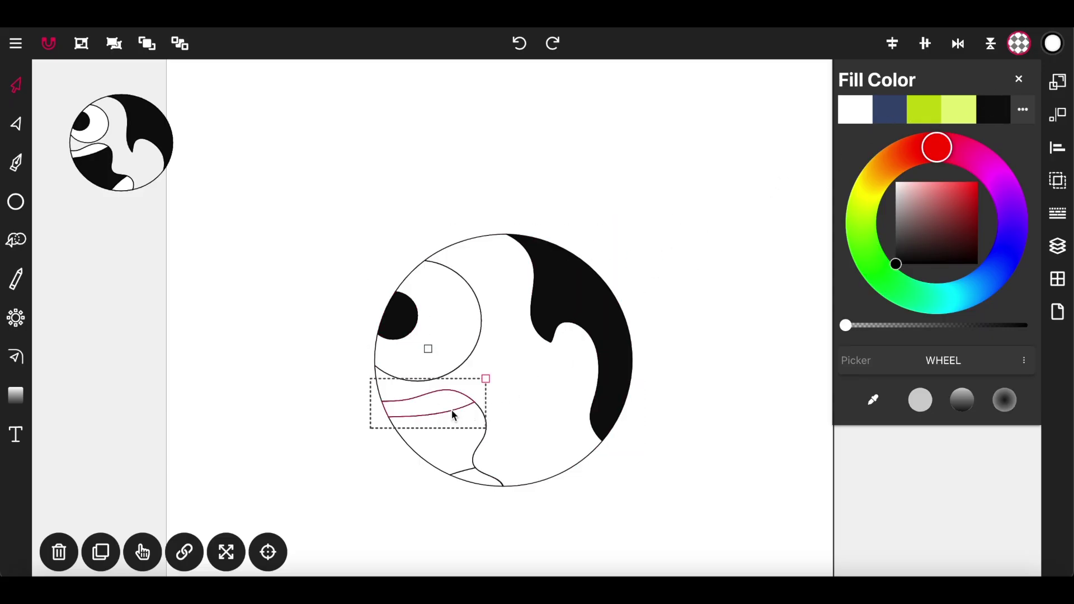
pyautogui.click(479, 432)
pyautogui.click(478, 436)
pyautogui.click(430, 471)
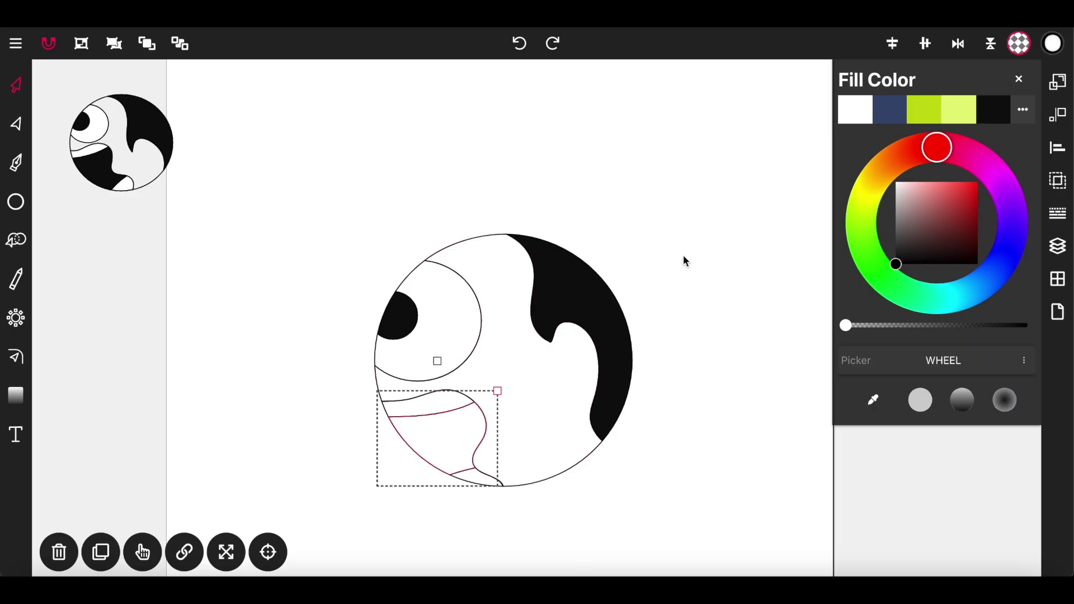
pyautogui.click(991, 108)
pyautogui.click(334, 331)
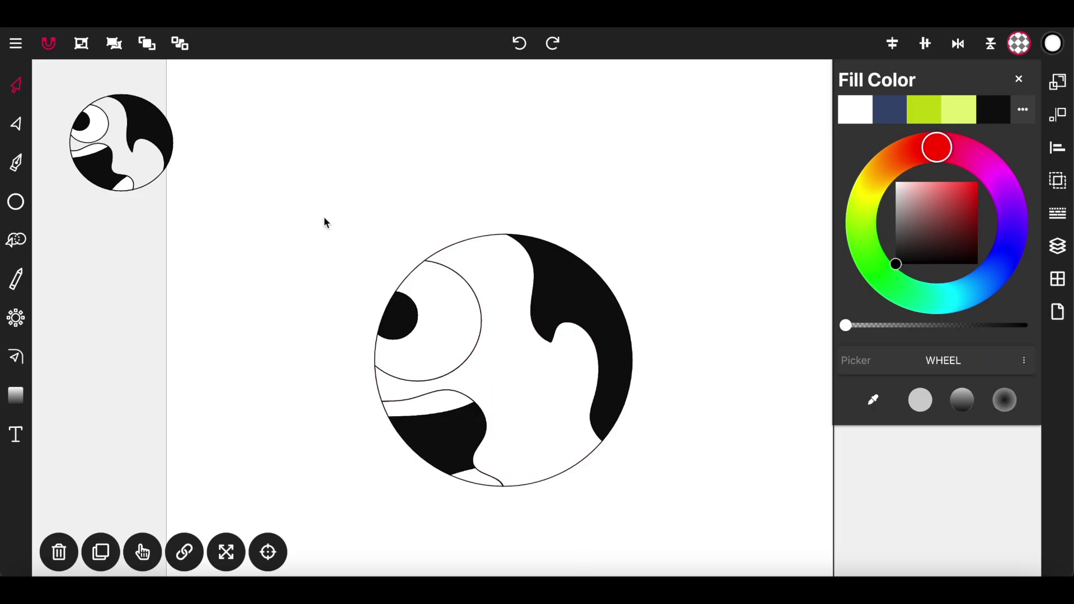